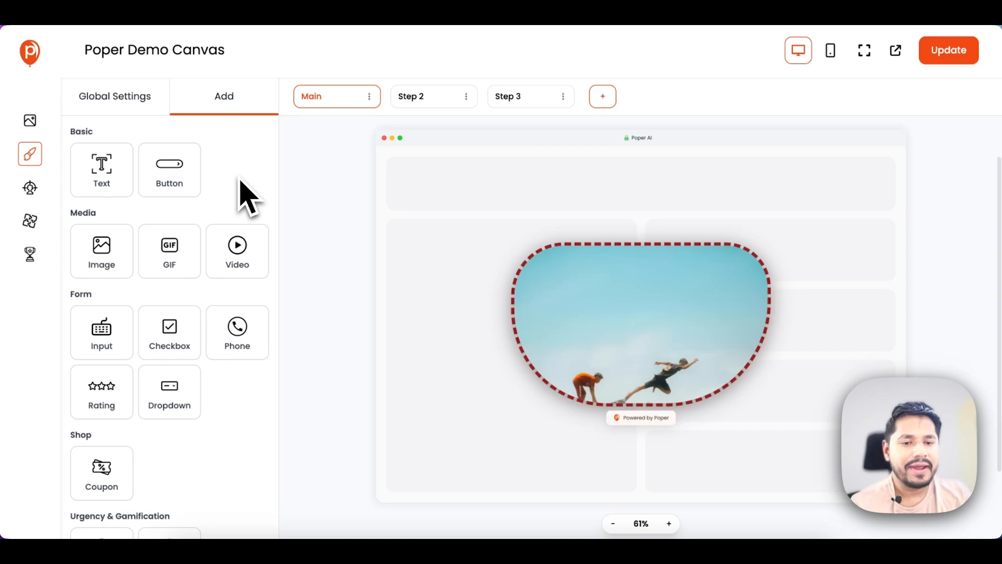
# Add a text element to the popup on the Main step
pyautogui.scroll(-1, 240, 180)
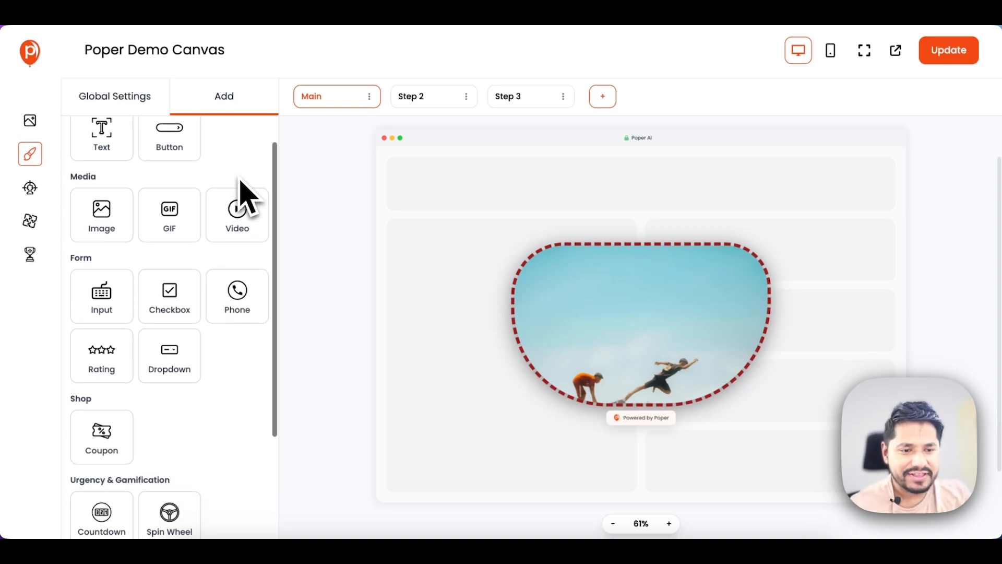
pyautogui.scroll(1, 241, 182)
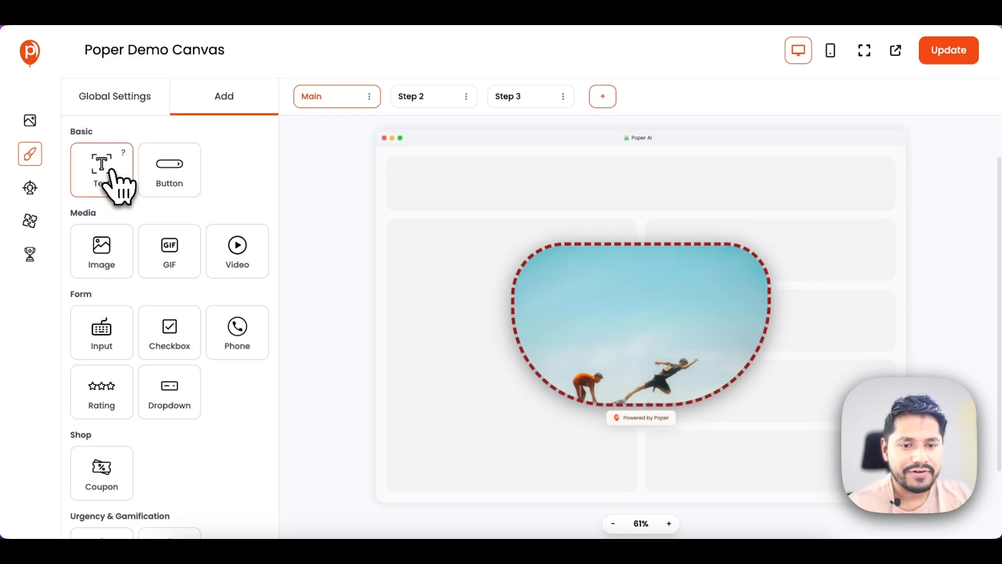
pyautogui.click(110, 172)
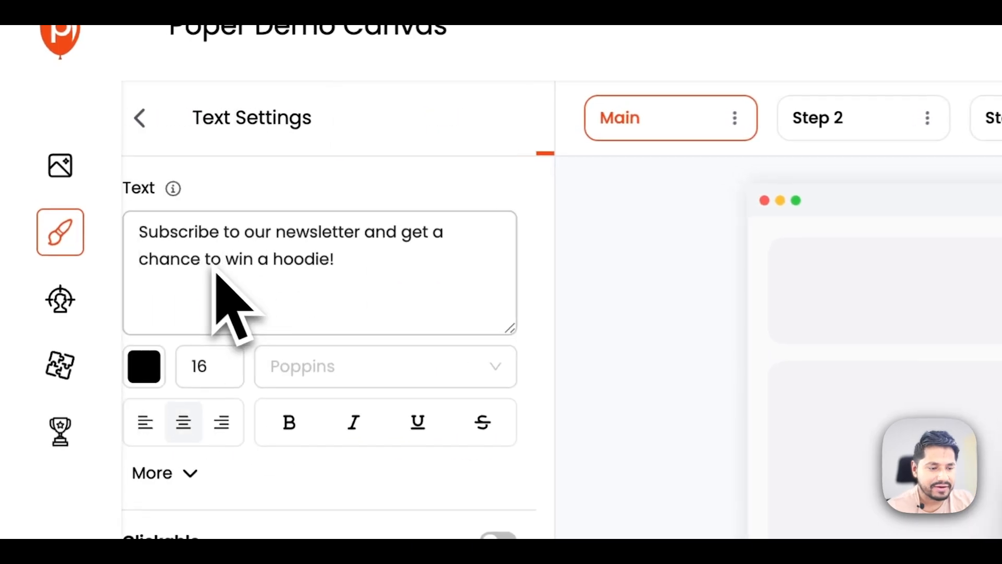
pyautogui.click(456, 304)
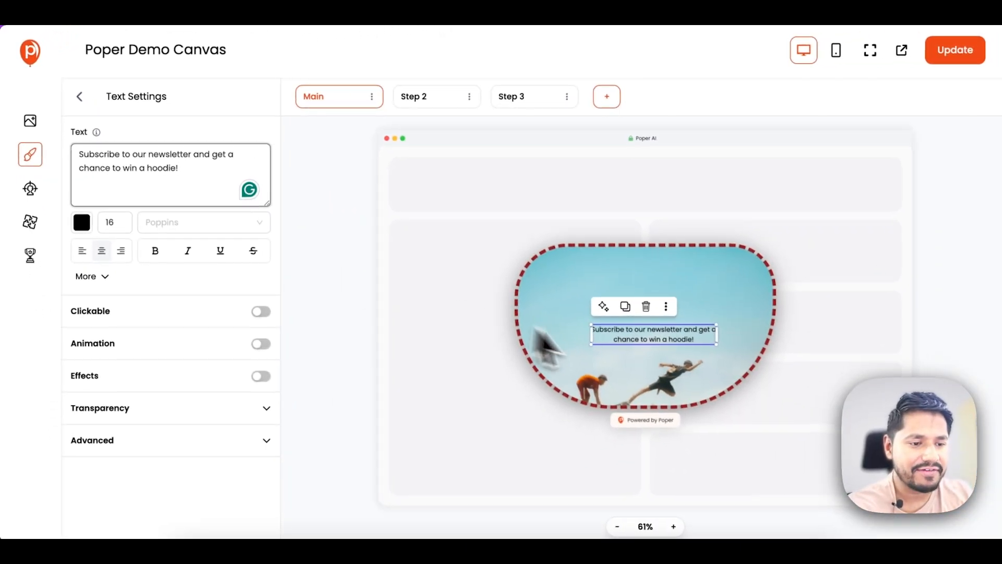
# Replace the text element's default content with "I am creating a youtube video for Poper"
pyautogui.click(194, 172)
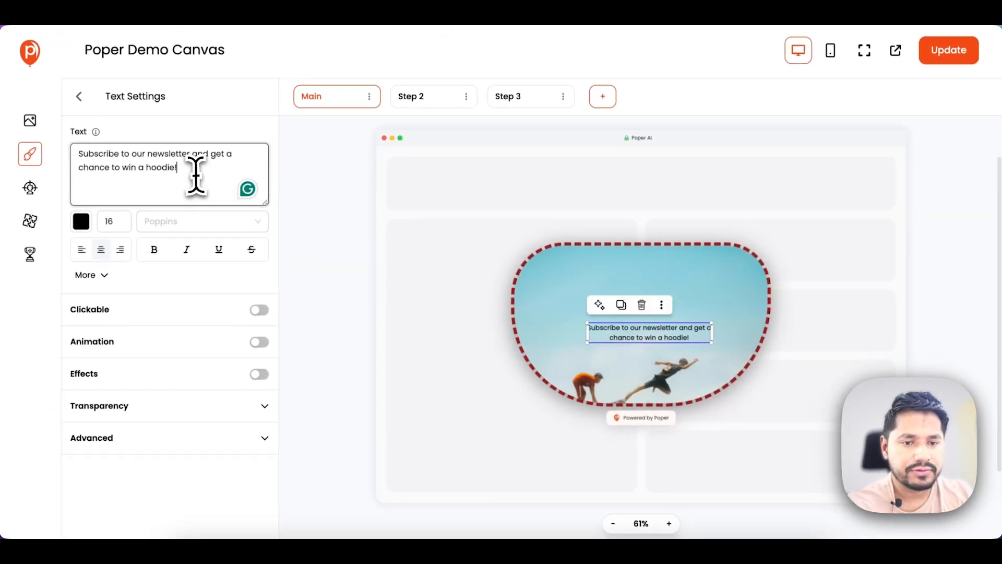
pyautogui.press('super+a')
pyautogui.press('BackSpace')
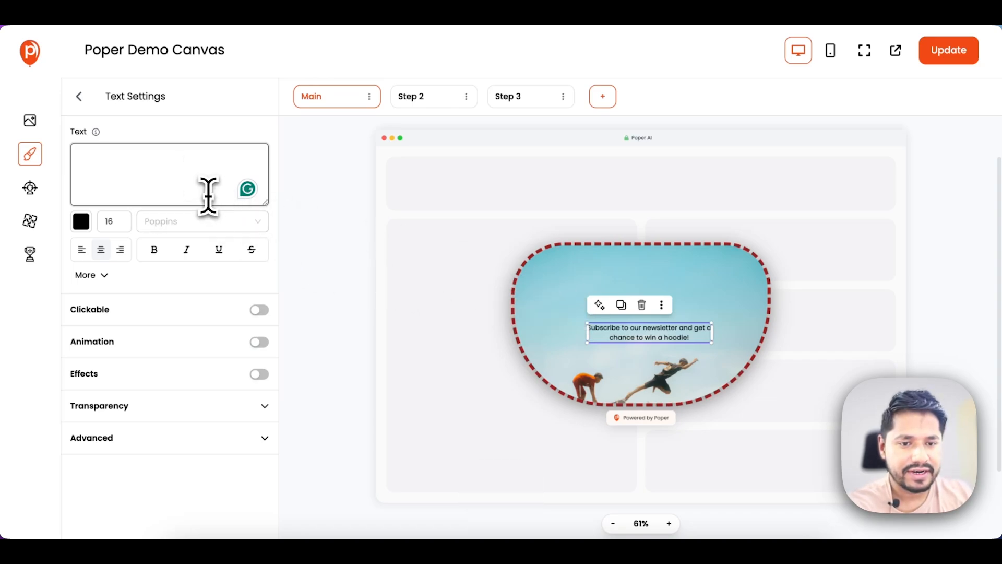
pyautogui.write('I am creating a youtube vid')
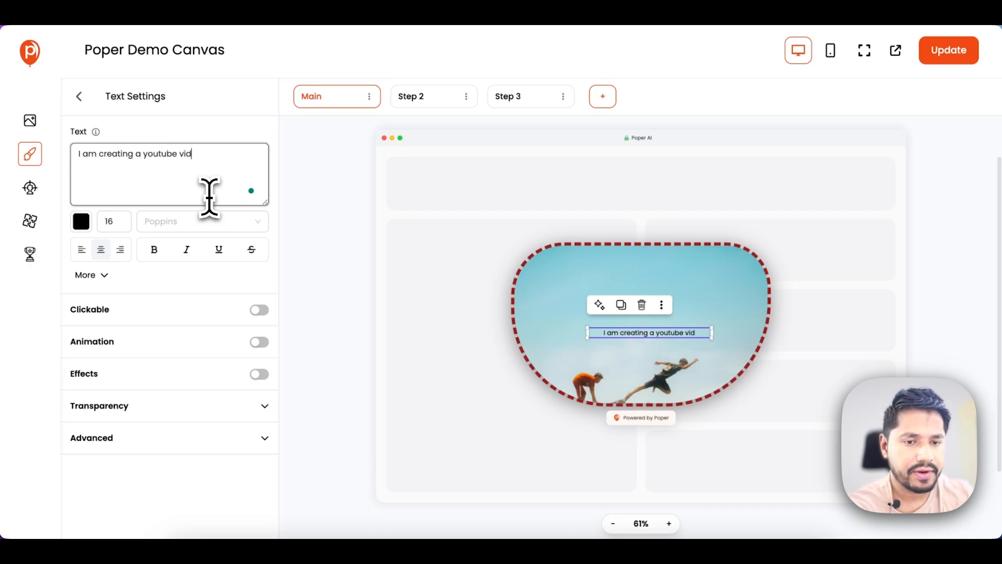
pyautogui.write('per')
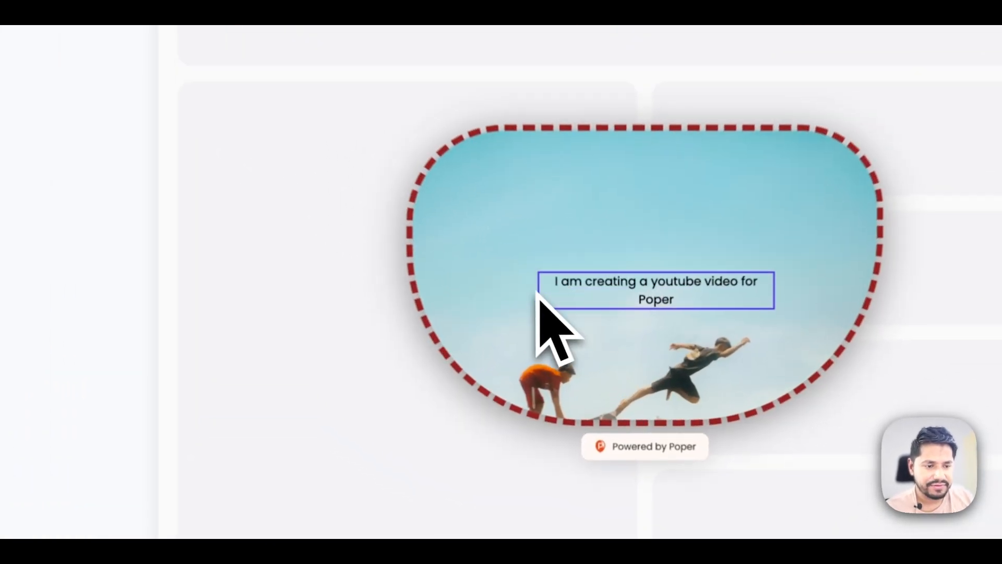
# Widen the text box by extending its left edge and set the text colour to dark red #831E1E
pyautogui.moveTo(591, 333); pyautogui.dragTo(545, 335)
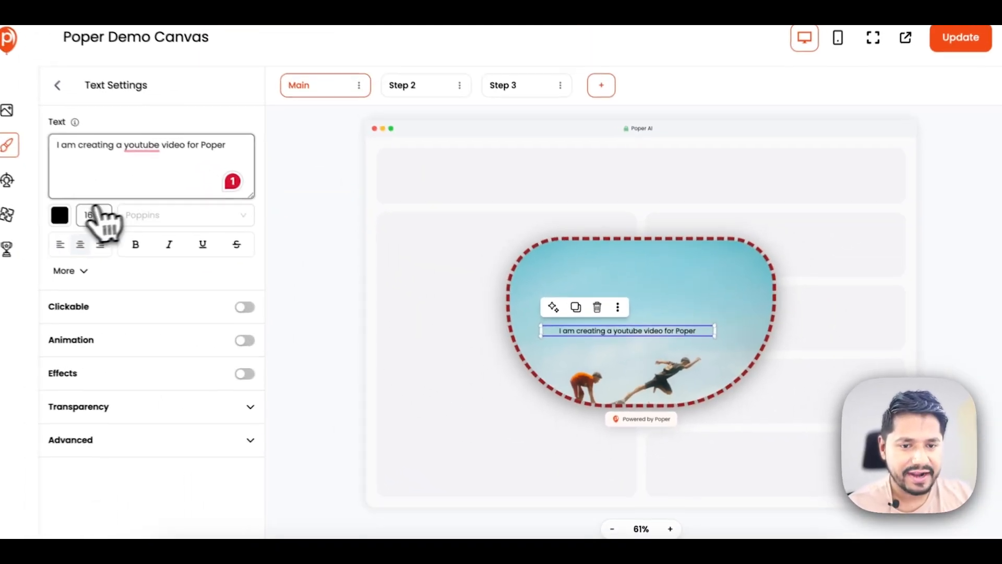
pyautogui.click(81, 221)
pyautogui.moveTo(131, 277)
pyautogui.mouseDown()
pyautogui.moveTo(134, 287)
pyautogui.moveTo(217, 287)
pyautogui.moveTo(201, 302)
pyautogui.mouseUp()
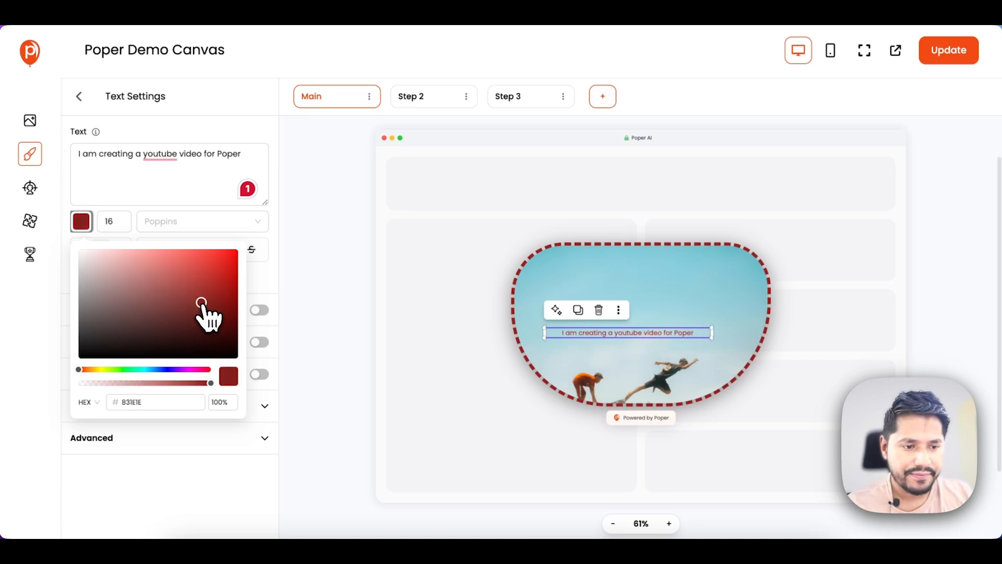
# Set the text's font to Kadwa
pyautogui.click(188, 222)
pyautogui.scroll(-15, 196, 291)
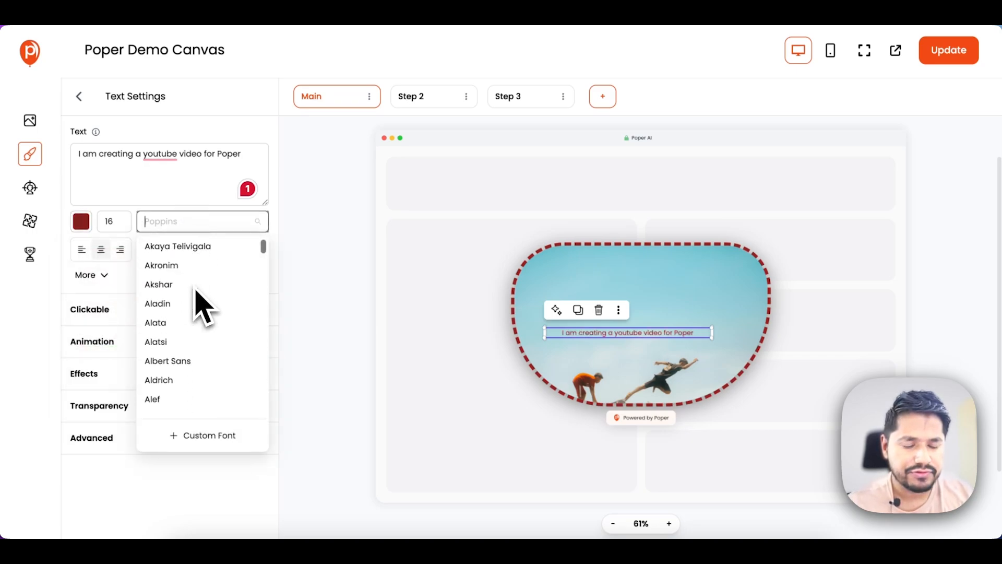
pyautogui.scroll(-15, 196, 292)
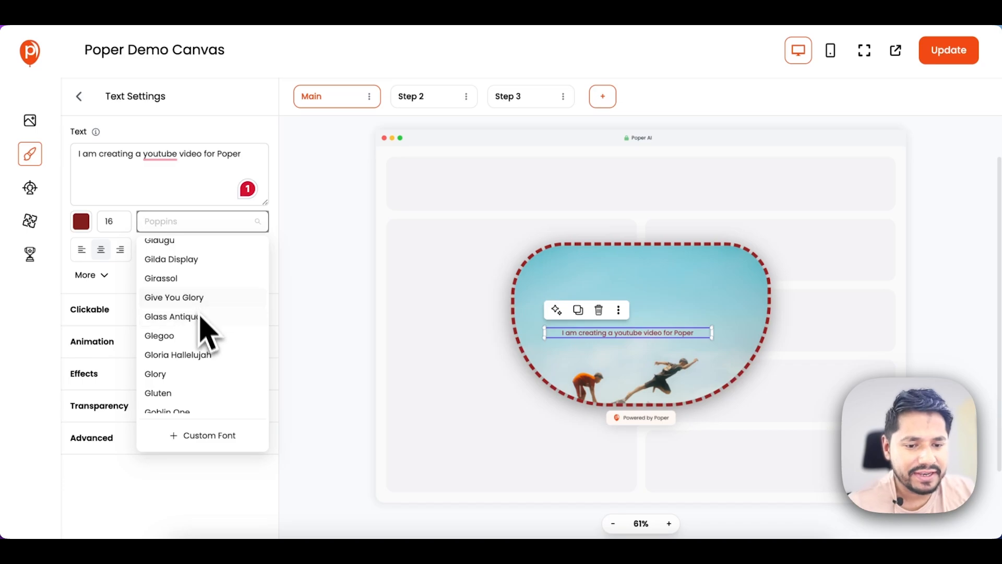
pyautogui.scroll(-10, 208, 360)
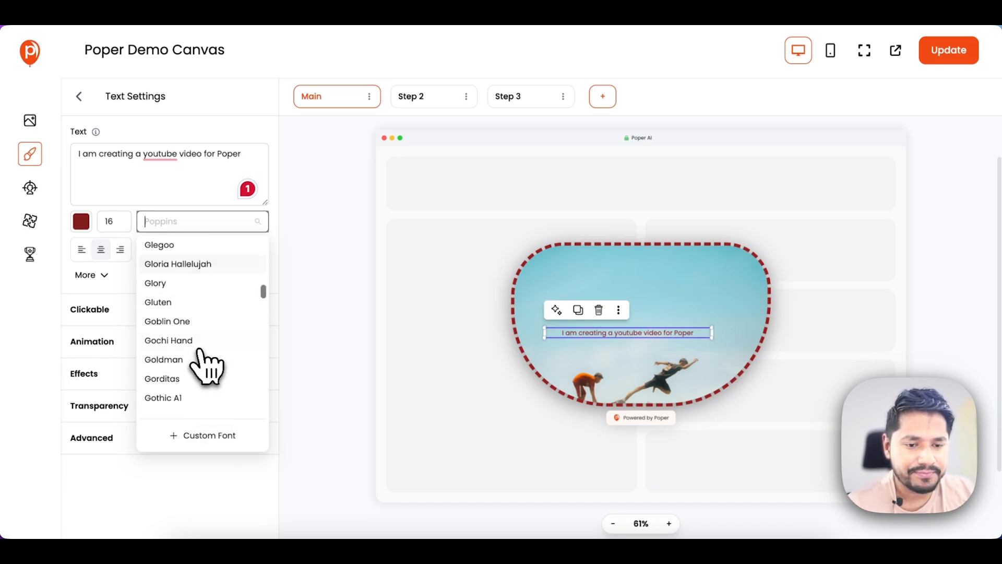
pyautogui.click(206, 359)
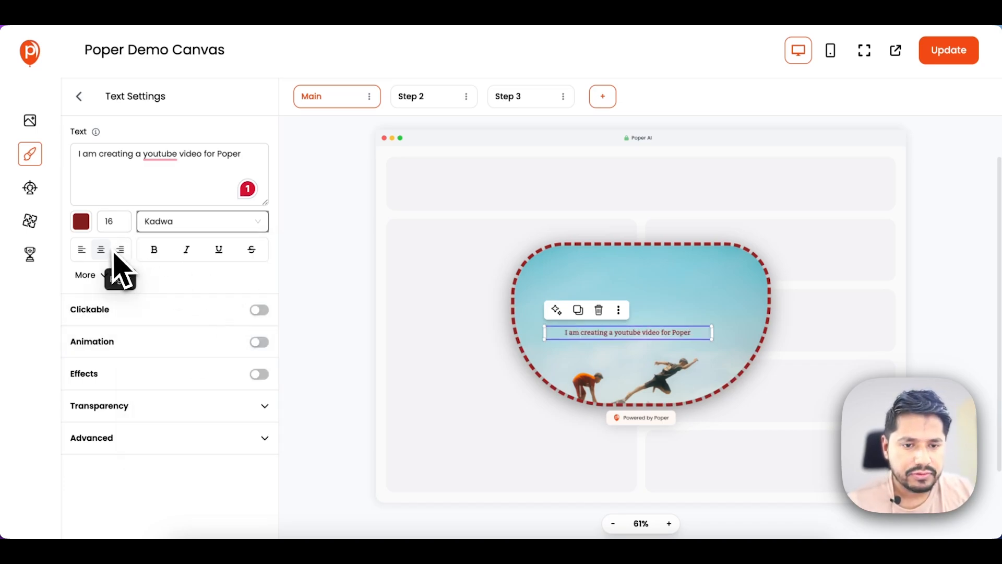
# Set the font size to 36 and extend the text box's right edge towards the popup border
pyautogui.click(123, 224)
pyautogui.scroll(-2, 116, 321)
pyautogui.scroll(-3, 121, 334)
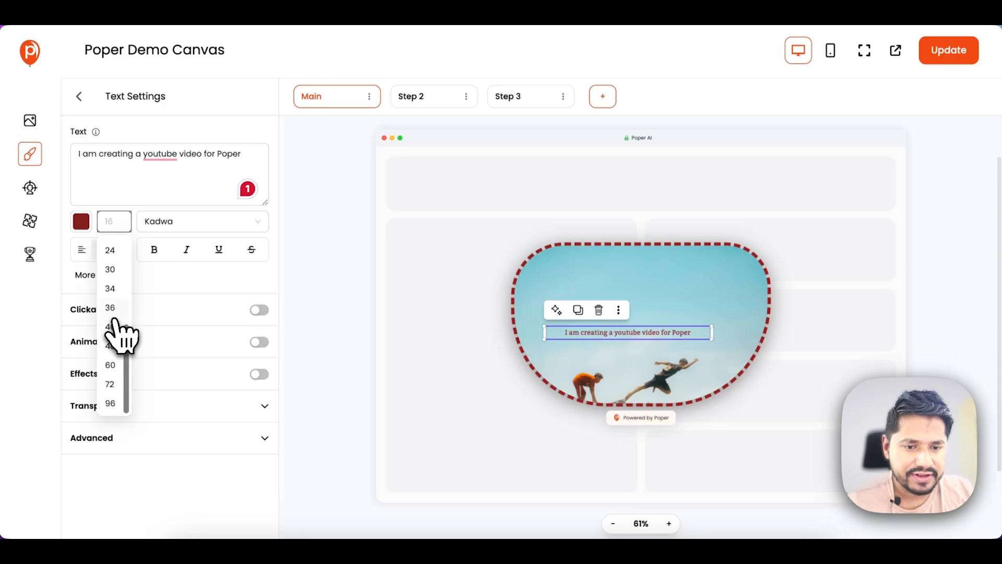
pyautogui.click(110, 308)
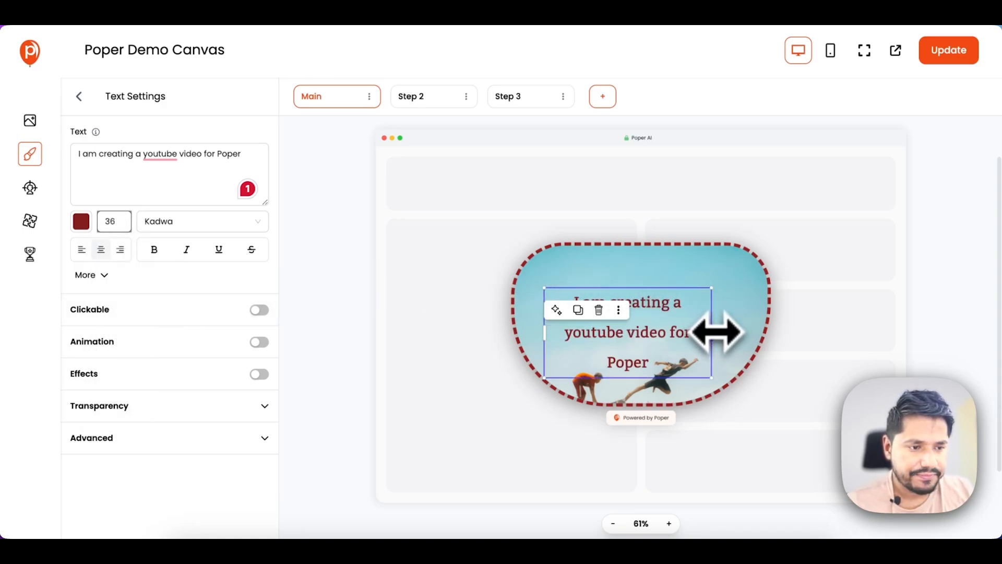
pyautogui.moveTo(713, 331); pyautogui.dragTo(753, 334)
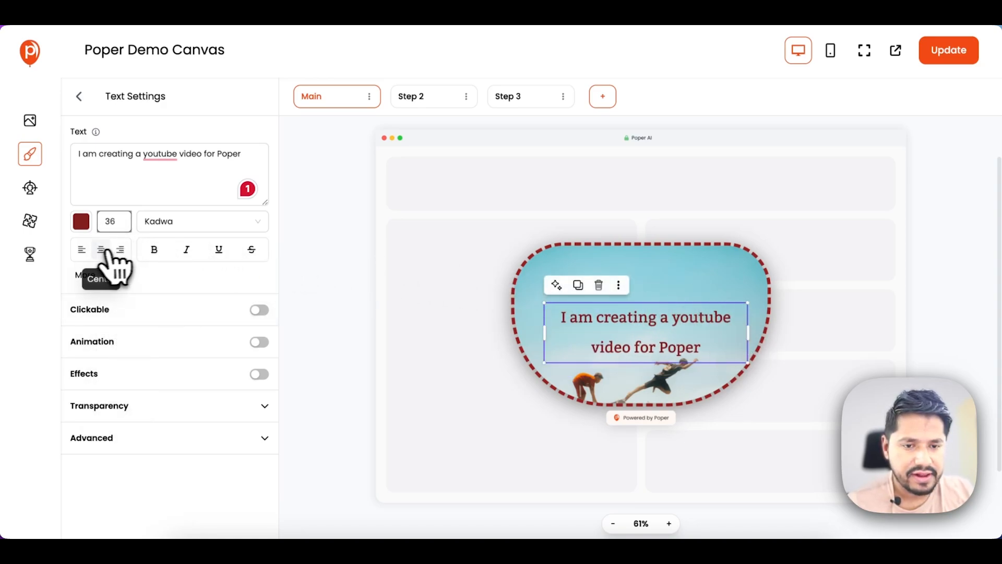
# Try left and right alignment on the text, returning it to centred
pyautogui.click(82, 249)
pyautogui.click(101, 249)
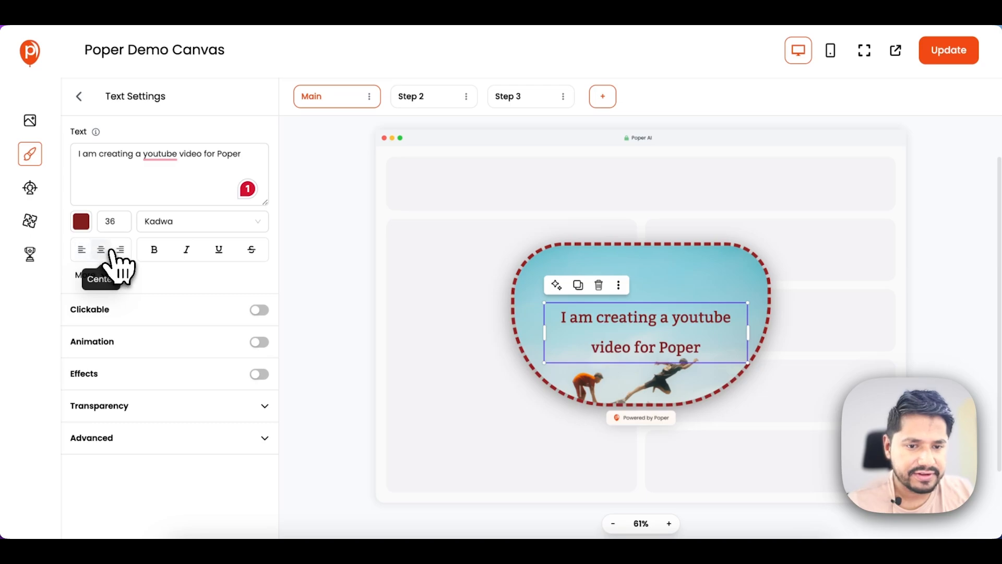
pyautogui.click(120, 250)
pyautogui.click(101, 249)
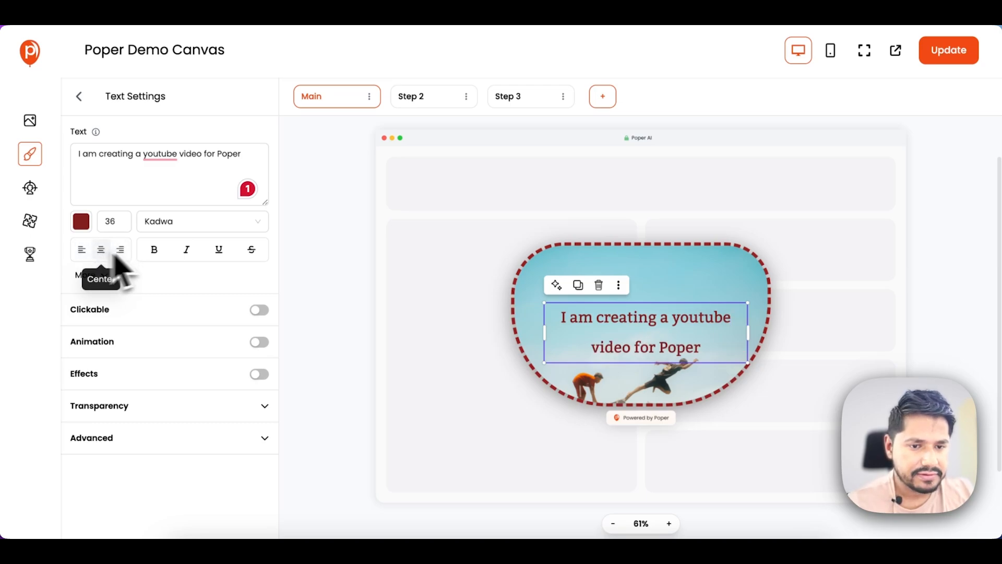
# Make the text bold, trying italic, underline and line-through on it and clearing those three styles again
pyautogui.click(155, 251)
pyautogui.click(187, 250)
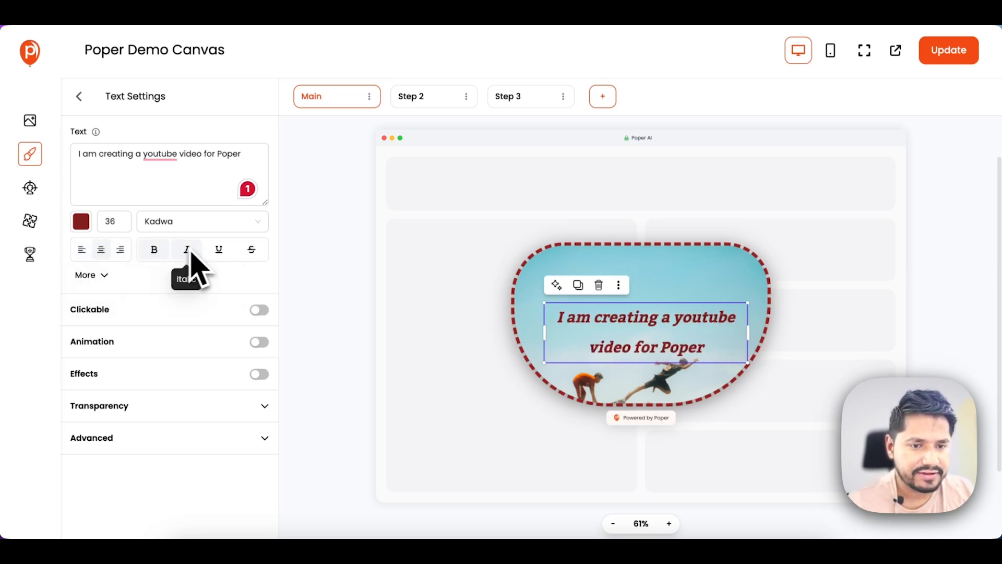
pyautogui.click(220, 250)
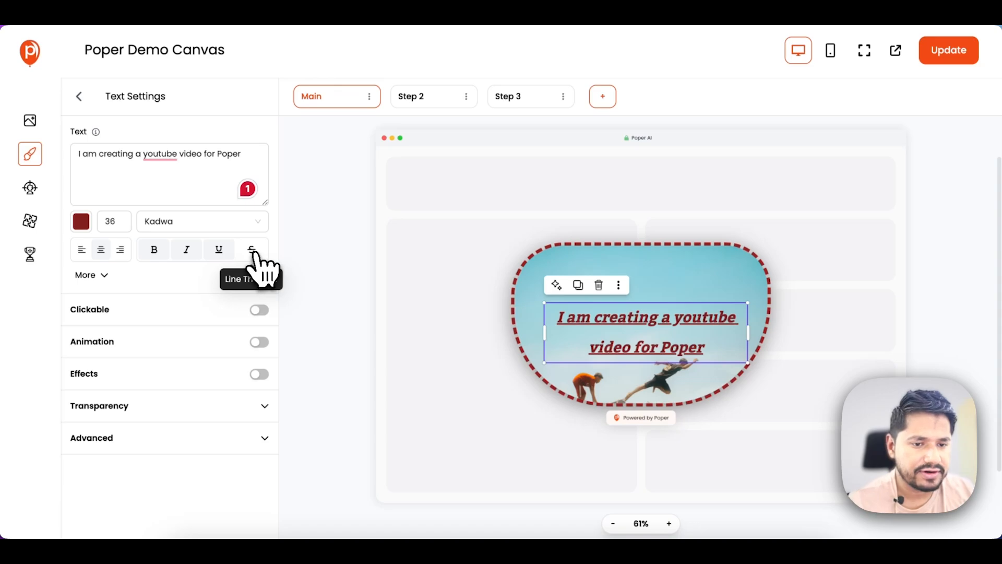
pyautogui.click(252, 251)
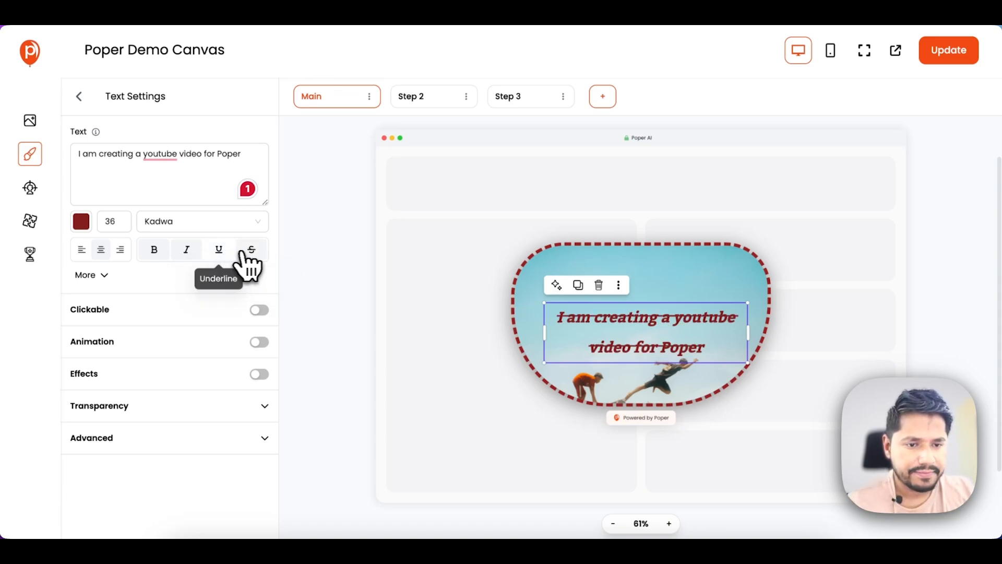
pyautogui.click(249, 255)
pyautogui.click(186, 251)
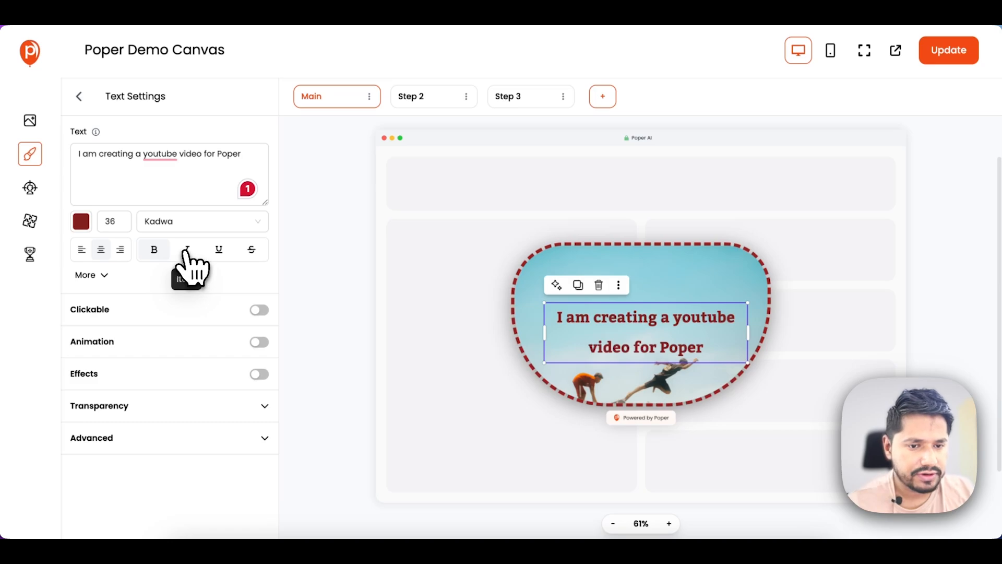
# Show the additional text options and set the letter spacing to 1.5
pyautogui.click(101, 276)
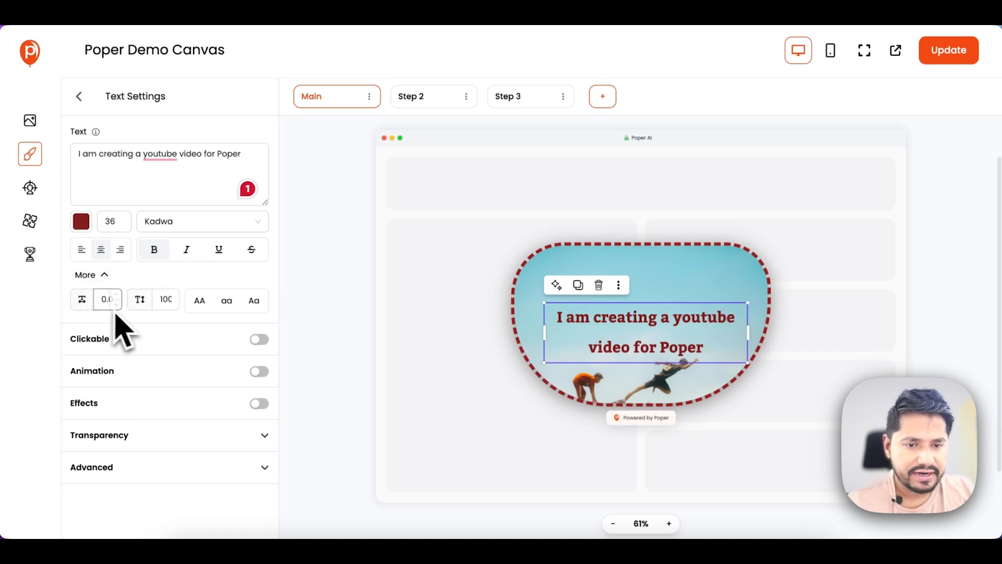
pyautogui.press('Up')
pyautogui.press('Up')
pyautogui.press('Up')
pyautogui.press('Up')
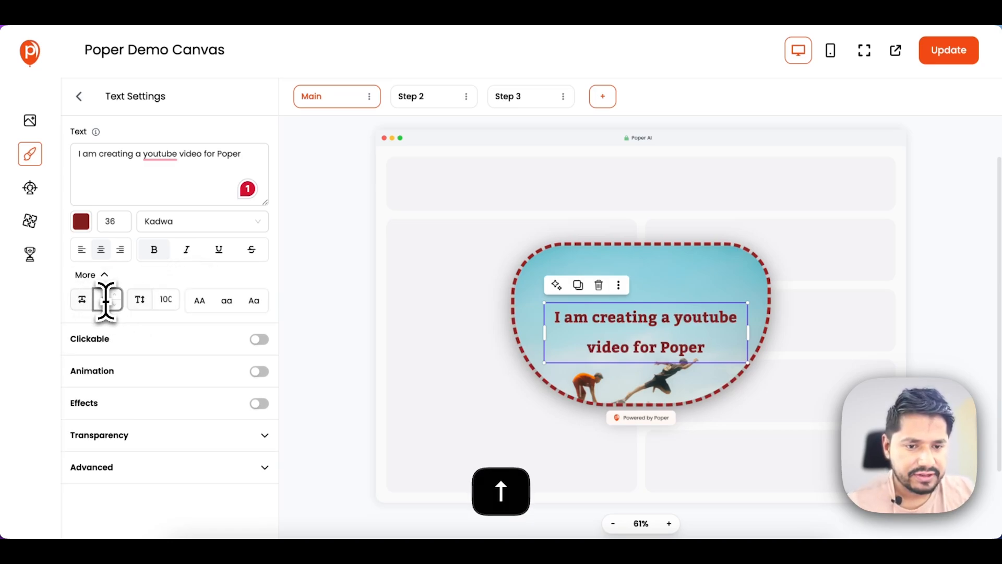
pyautogui.press('Down')
pyautogui.press('Down')
pyautogui.press('Up')
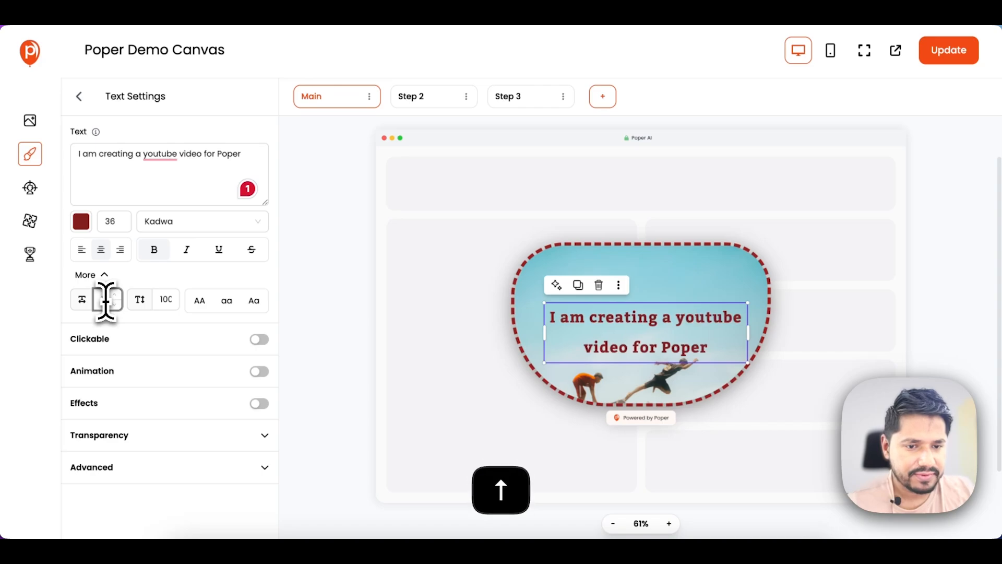
# Set the text's line height to 130
pyautogui.click(163, 299)
pyautogui.scroll(-3, 162, 299)
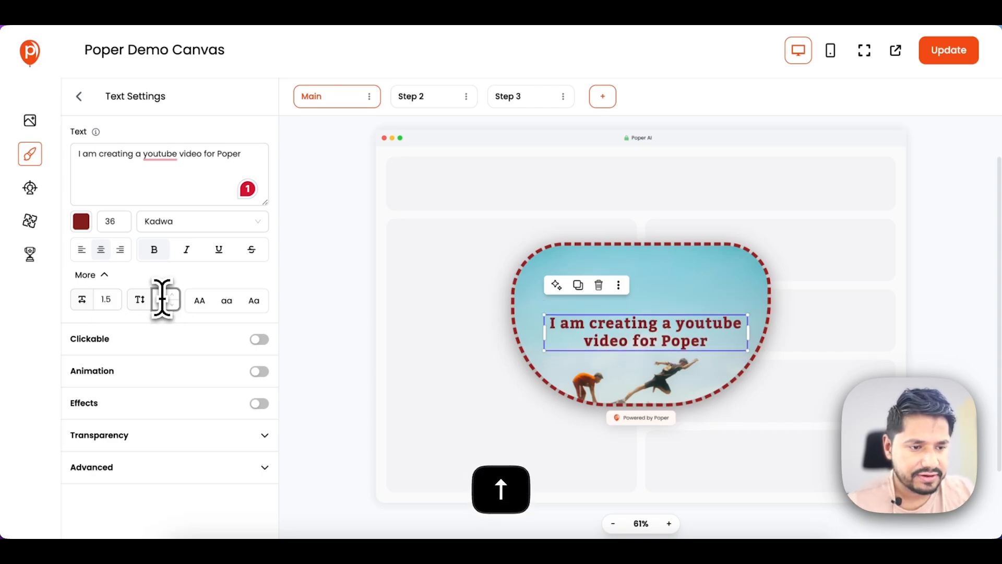
pyautogui.press('Up')
pyautogui.press('Up')
pyautogui.press('Down')
pyautogui.press('Down')
pyautogui.press('Down')
pyautogui.press('Down')
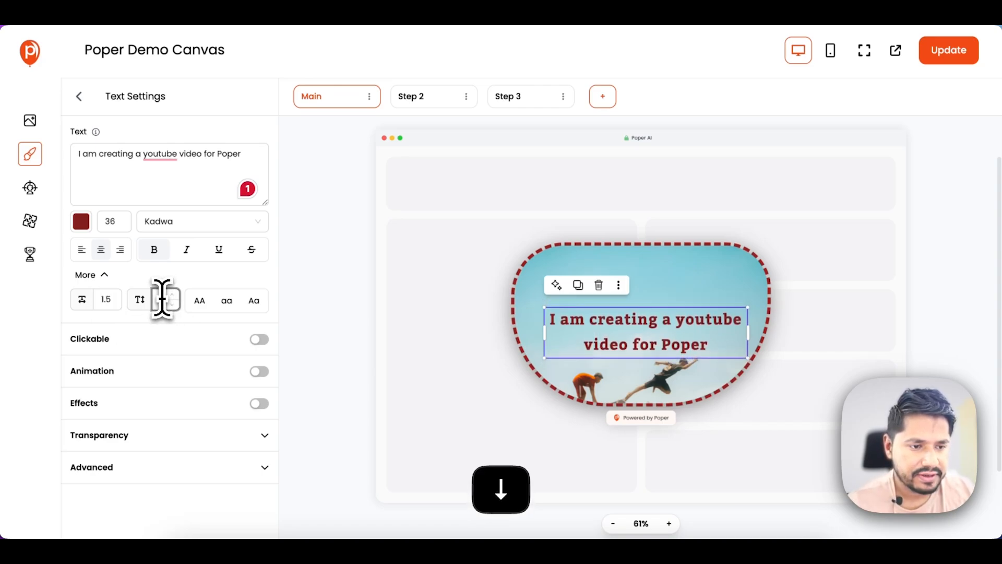
pyautogui.press('Down')
# Compare the lowercase, uppercase and capitalize options on the text and apply Capitalize
pyautogui.click(226, 300)
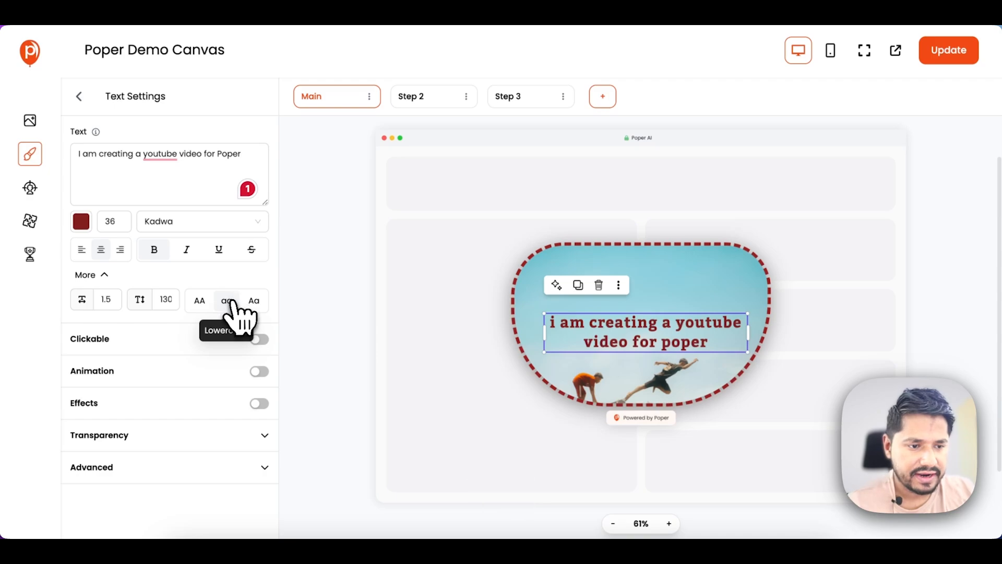
pyautogui.click(254, 302)
pyautogui.click(225, 302)
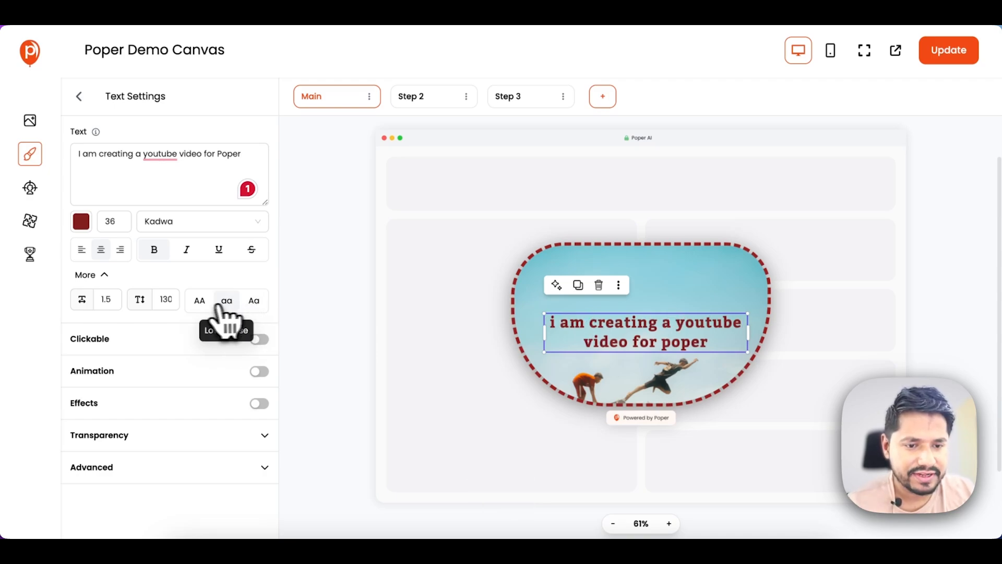
pyautogui.click(210, 301)
pyautogui.click(227, 300)
pyautogui.click(254, 301)
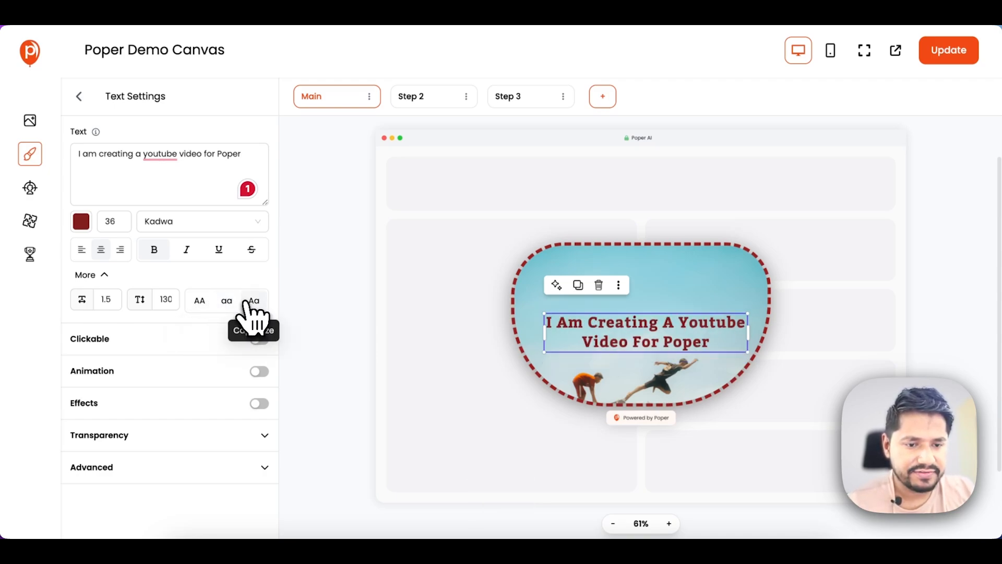
pyautogui.click(226, 300)
pyautogui.click(208, 305)
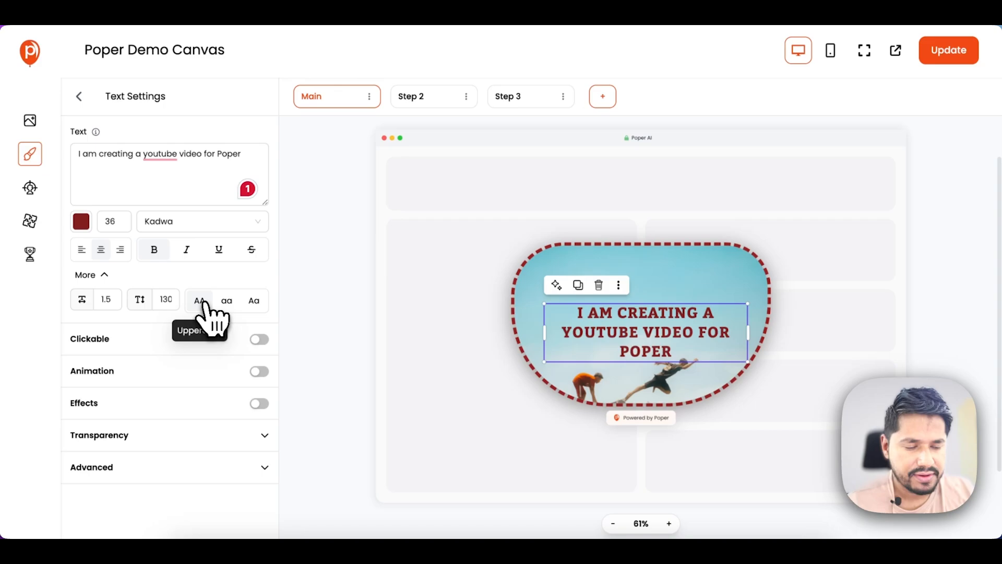
pyautogui.click(254, 302)
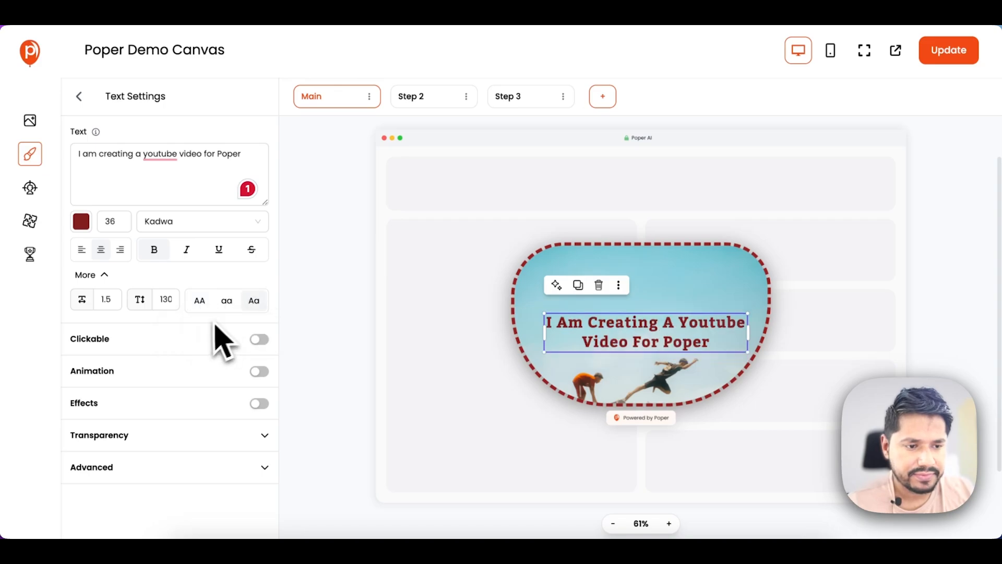
pyautogui.click(259, 339)
pyautogui.scroll(-2, 130, 384)
pyautogui.click(117, 366)
pyautogui.press('super+a')
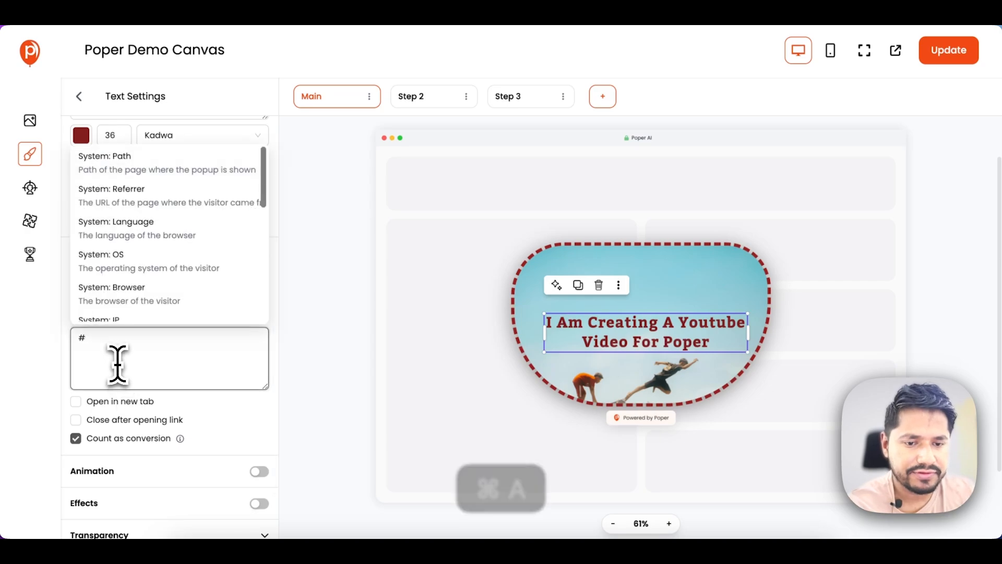
pyautogui.press('BackSpace')
pyautogui.write('h')
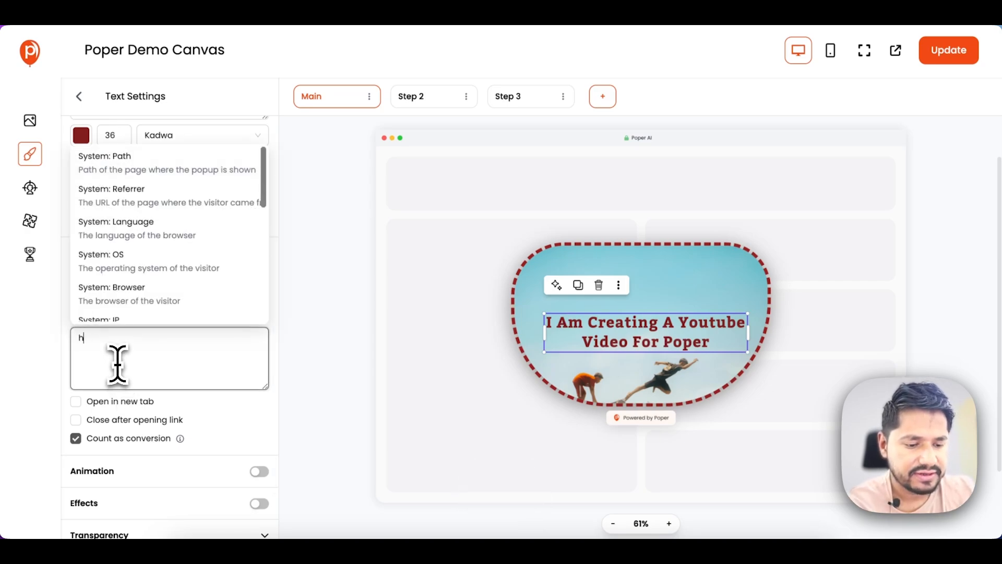
pyautogui.write('ttps:/')
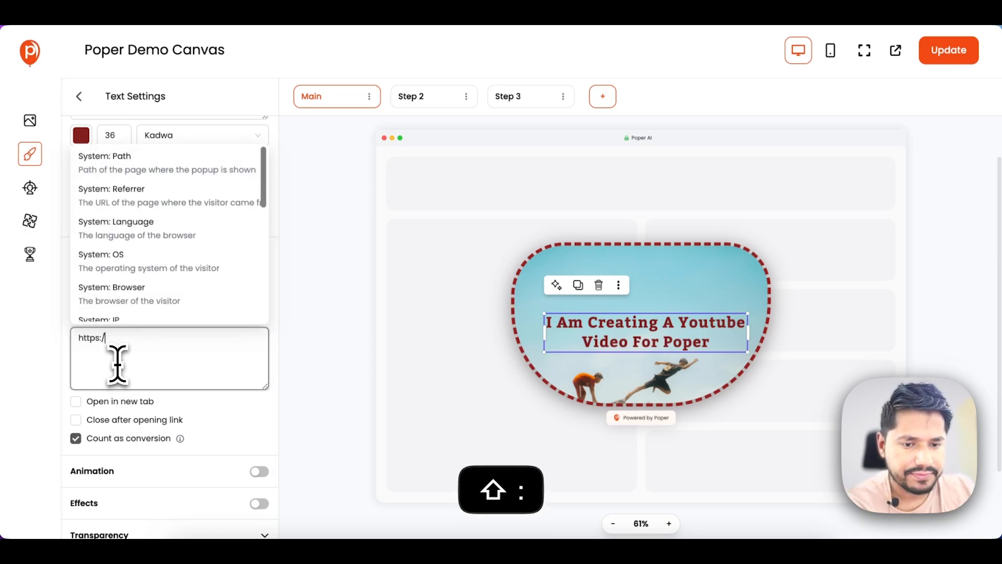
pyautogui.write('/')
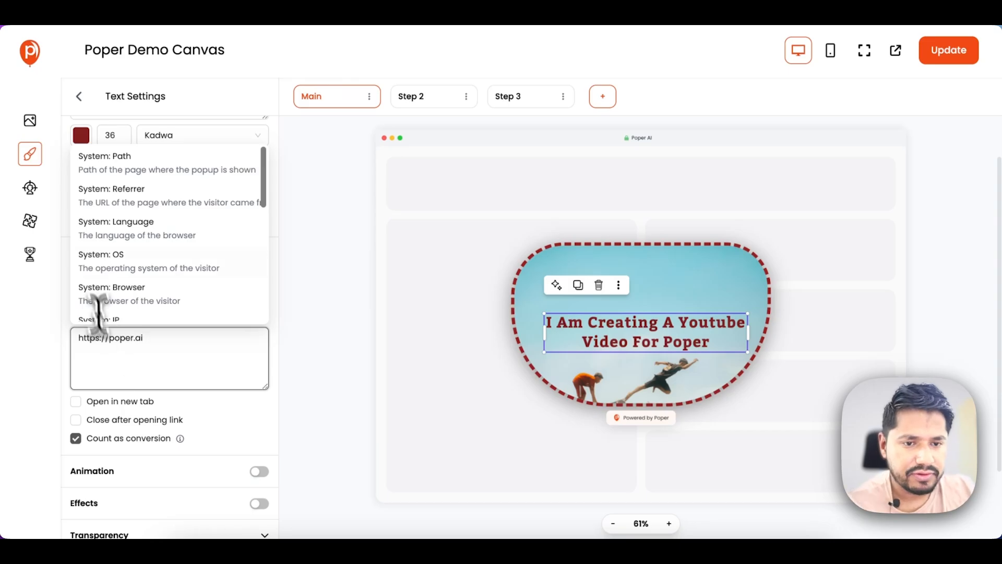
pyautogui.write('poper.ai')
pyautogui.scroll(-1, 136, 233)
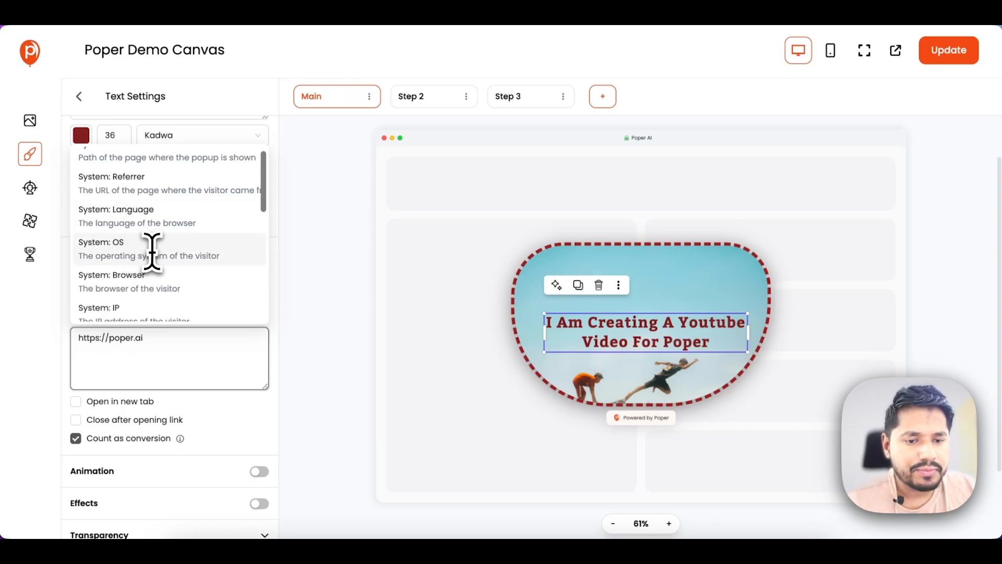
pyautogui.scroll(-2, 151, 252)
pyautogui.scroll(-1, 162, 251)
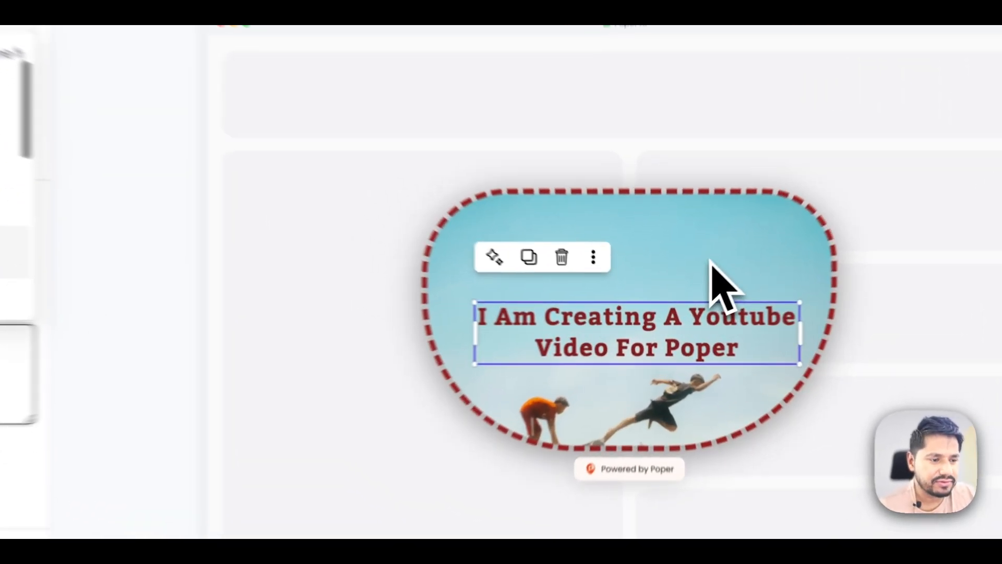
# Move the text slightly higher in the popup and make its link open in a new tab
pyautogui.click(691, 289)
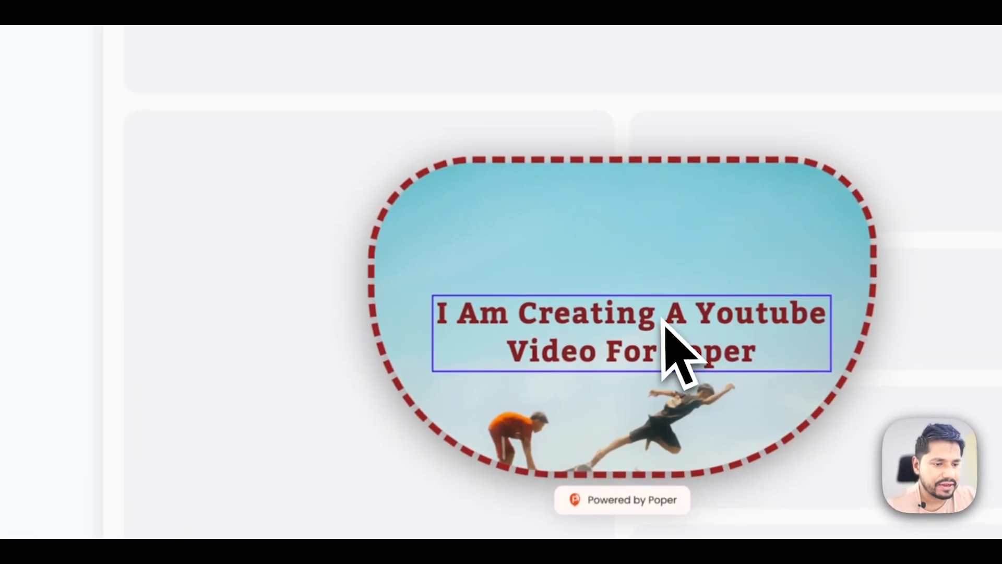
pyautogui.moveTo(654, 333); pyautogui.dragTo(648, 312)
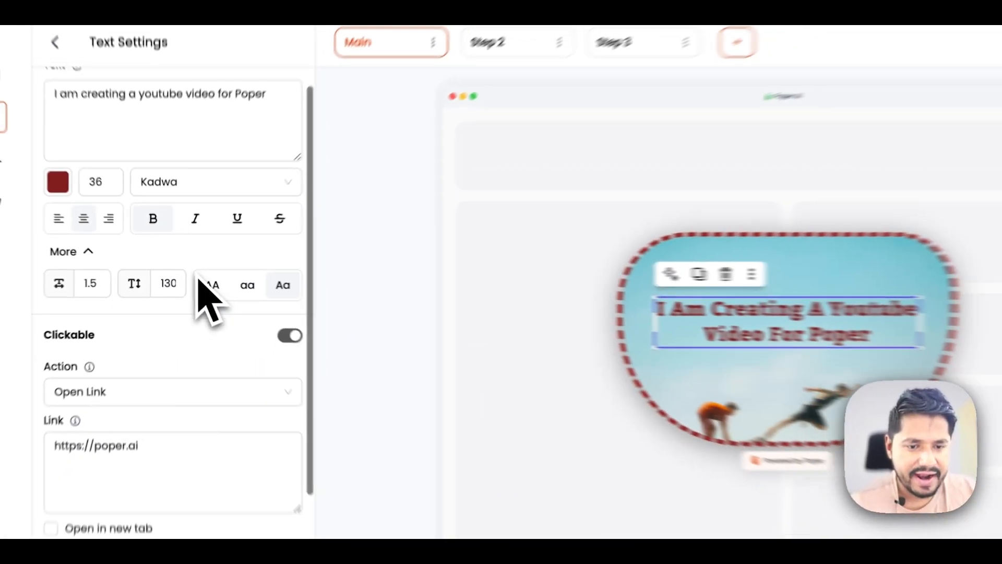
pyautogui.scroll(-3, 161, 365)
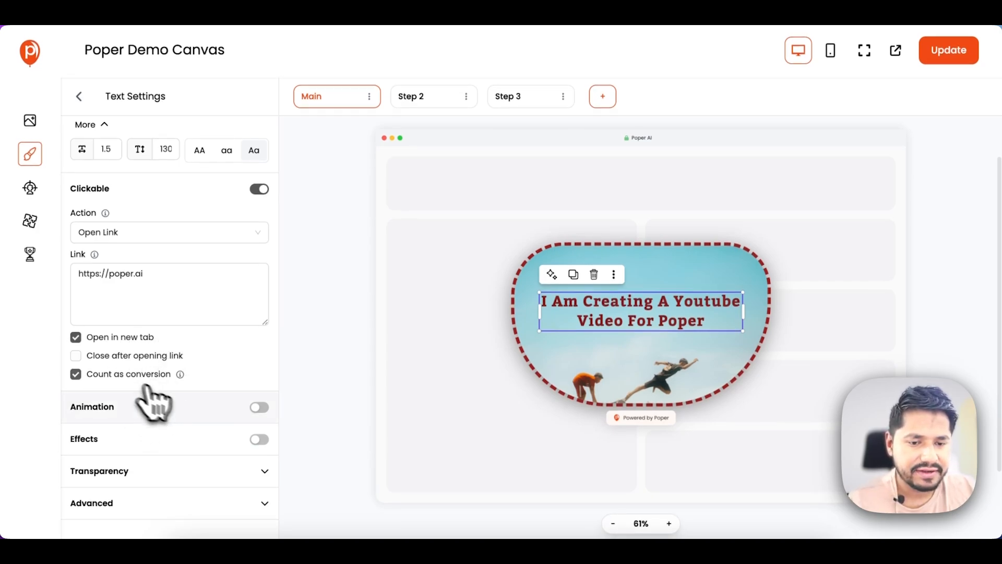
# Turn on the text's animation, compare Pulse and Wobble, and apply Ringing
pyautogui.click(260, 407)
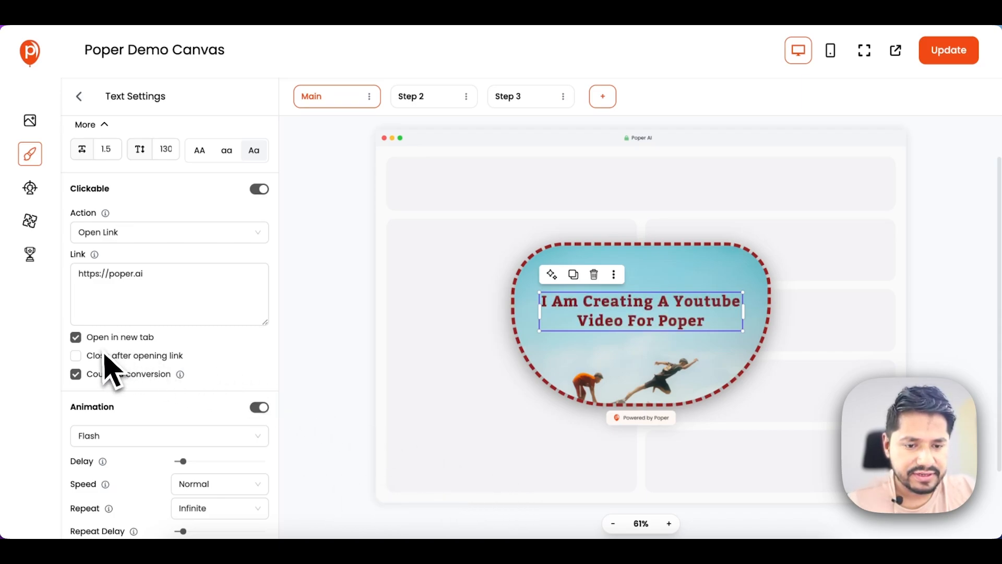
pyautogui.scroll(-2, 121, 366)
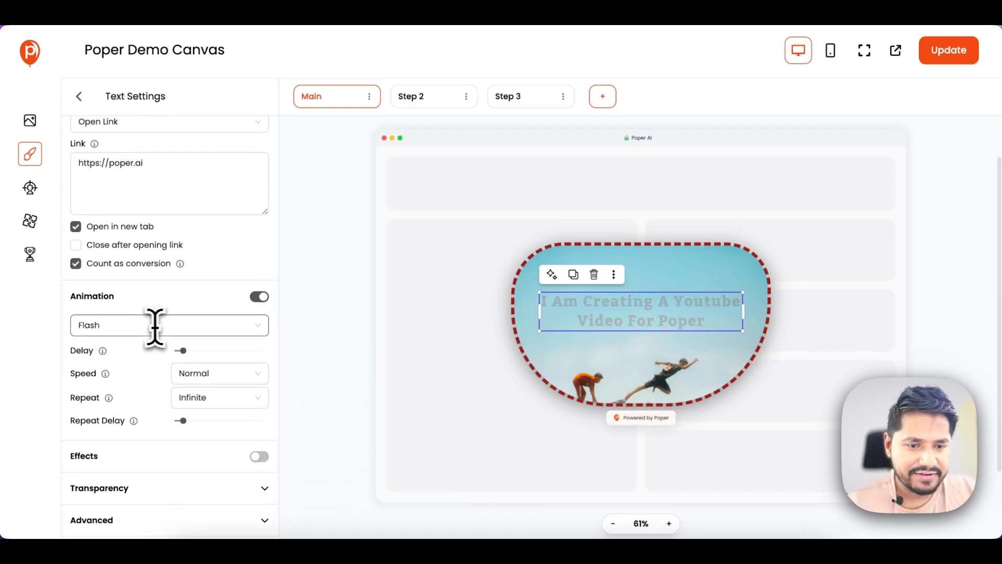
pyautogui.click(157, 325)
pyautogui.click(141, 386)
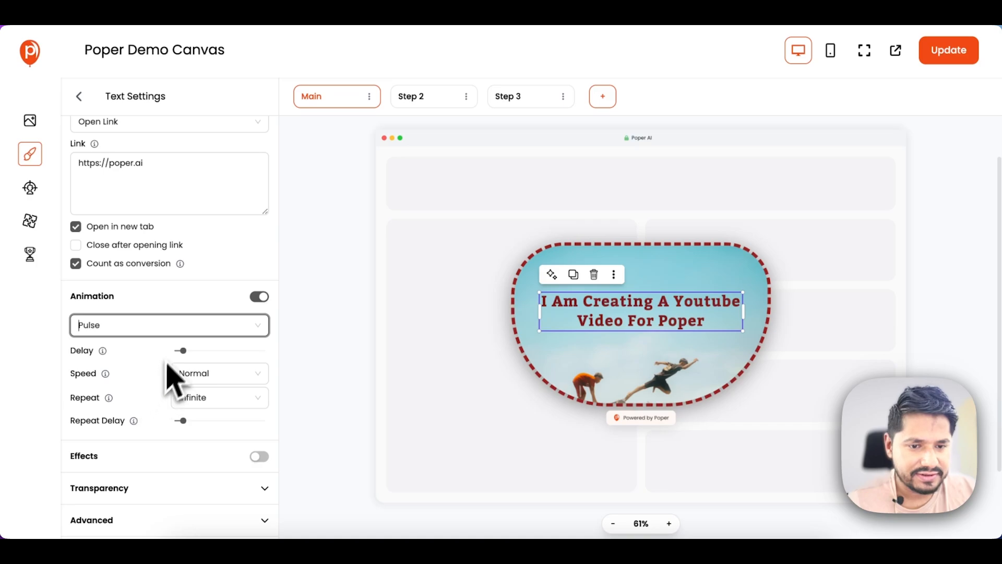
pyautogui.click(161, 327)
pyautogui.scroll(-3, 173, 412)
pyautogui.click(125, 372)
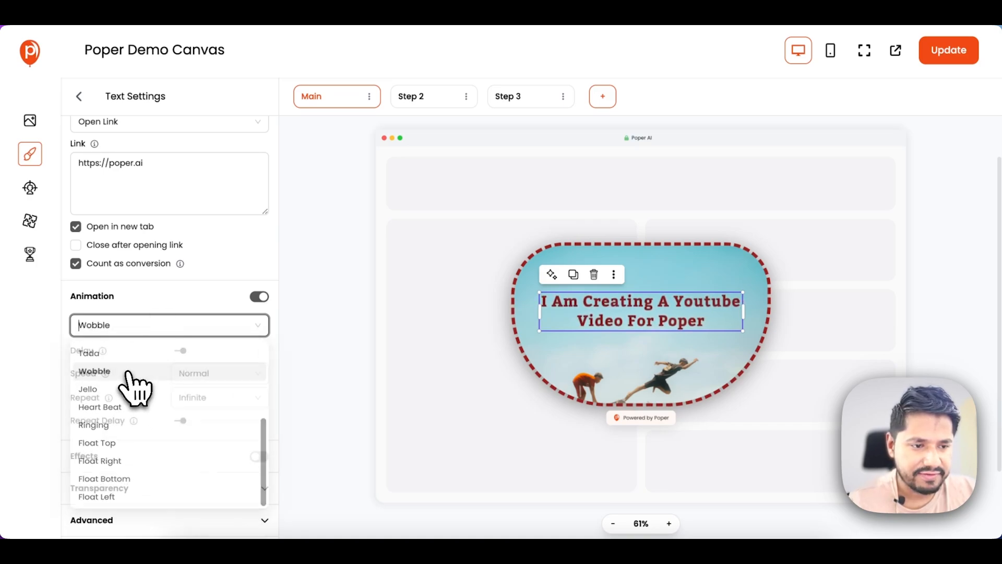
pyautogui.click(191, 324)
pyautogui.click(130, 425)
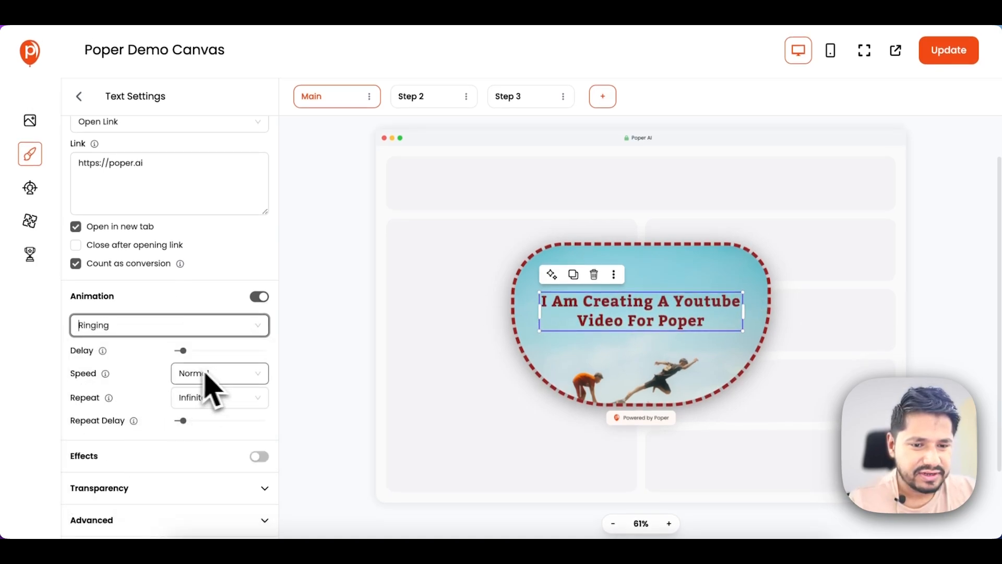
# Raise the Ringing animation's delay to about 3 s and set its speed to Fast
pyautogui.scroll(-1, 207, 377)
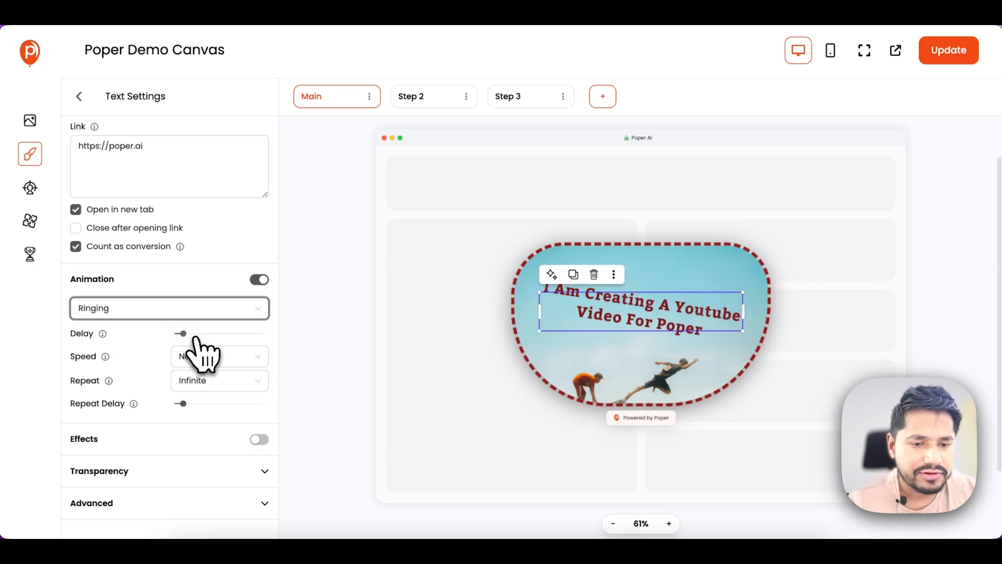
pyautogui.moveTo(183, 334); pyautogui.dragTo(204, 335)
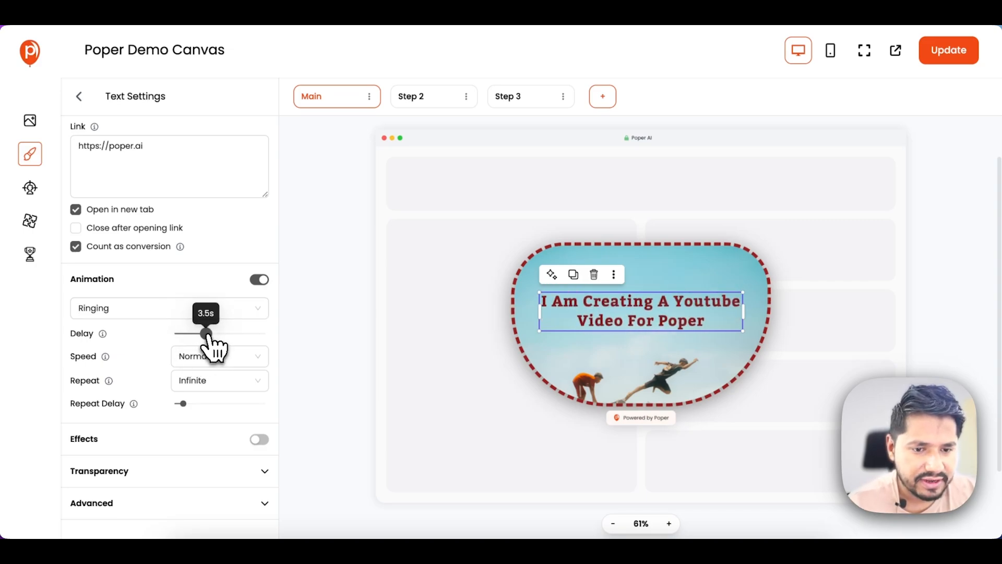
pyautogui.click(212, 356)
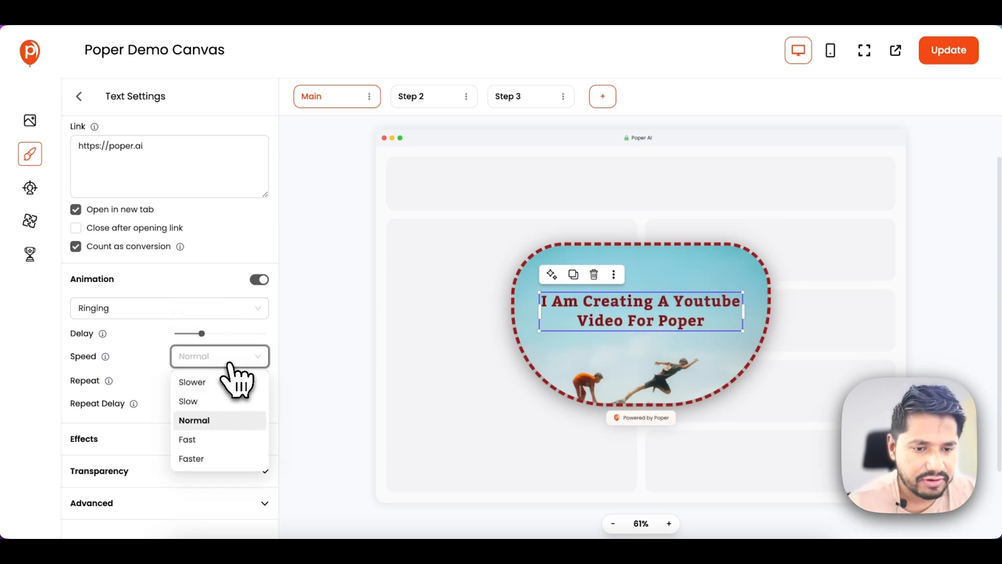
pyautogui.click(209, 441)
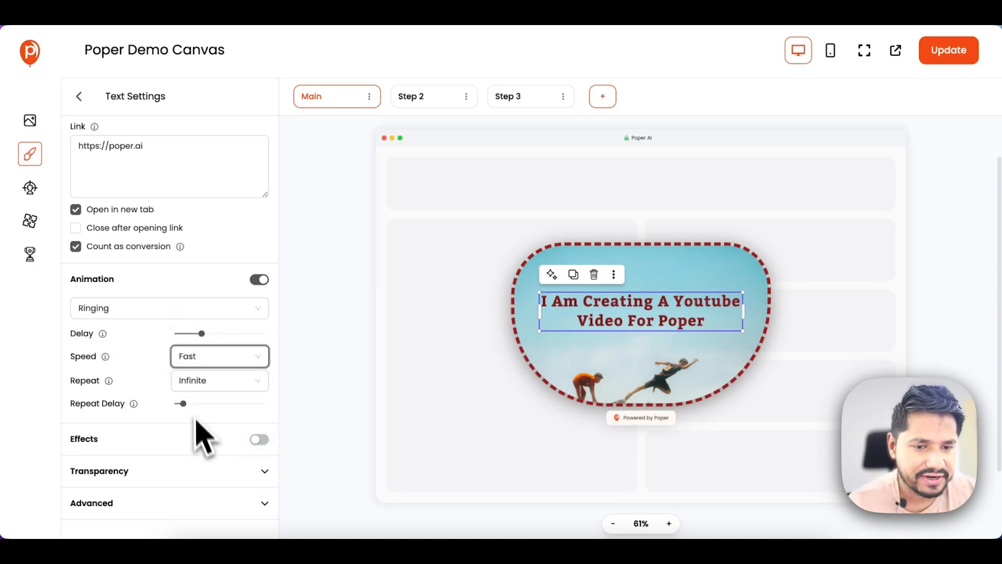
# Set the animation's repeat delay to 2 s and its repeat to 2 Time, trying 1 Time first
pyautogui.click(197, 388)
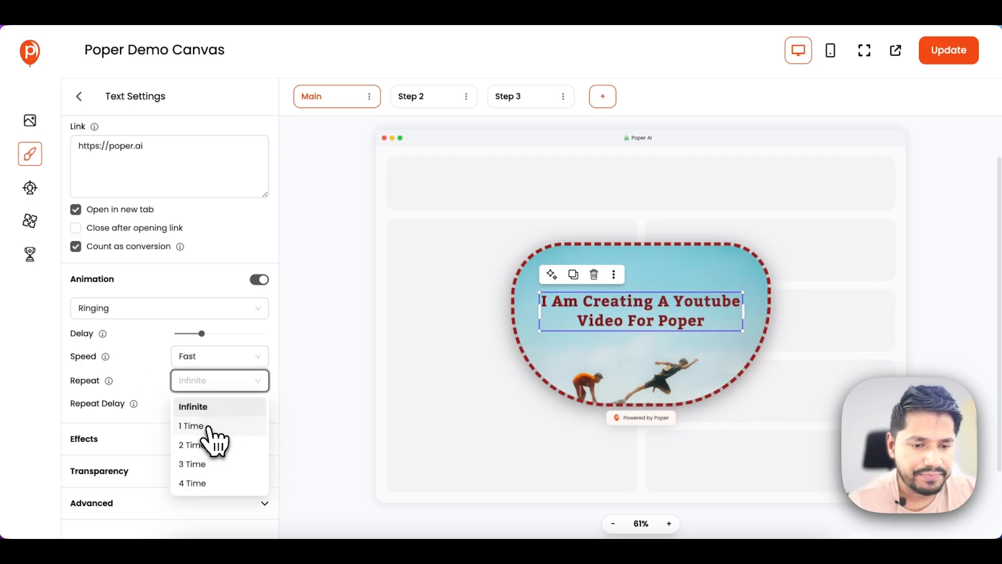
pyautogui.click(209, 428)
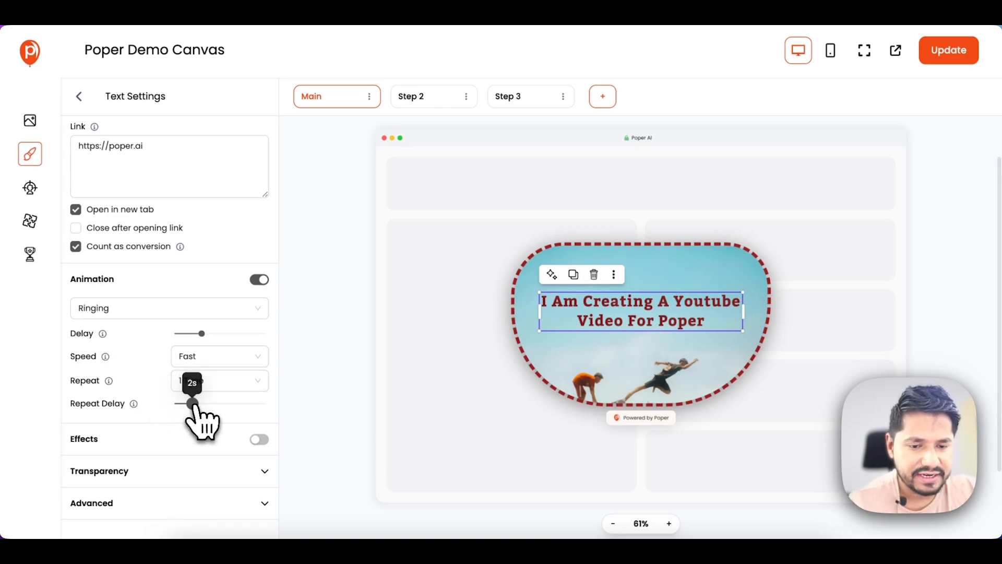
pyautogui.moveTo(192, 404); pyautogui.dragTo(193, 404)
pyautogui.click(212, 383)
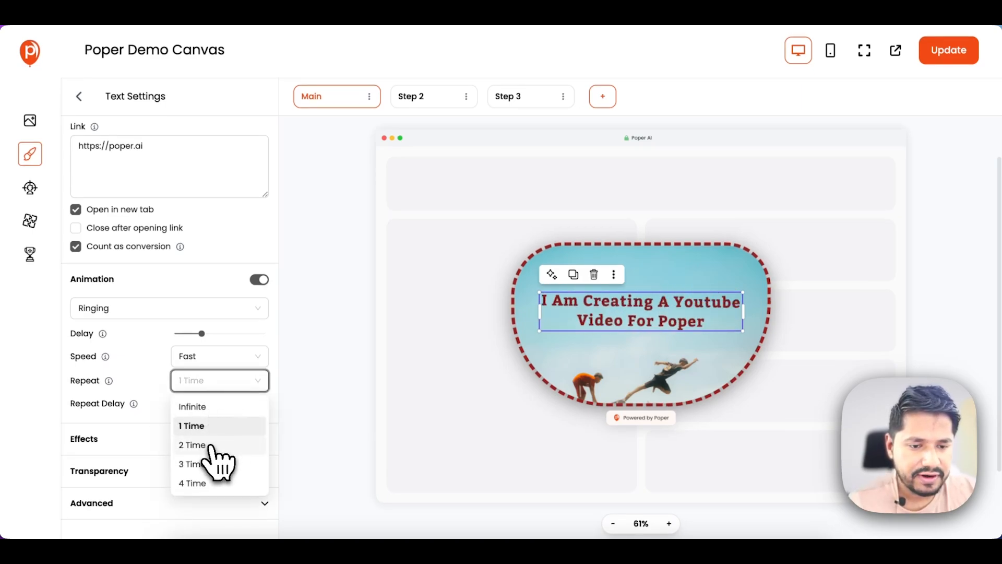
pyautogui.click(217, 443)
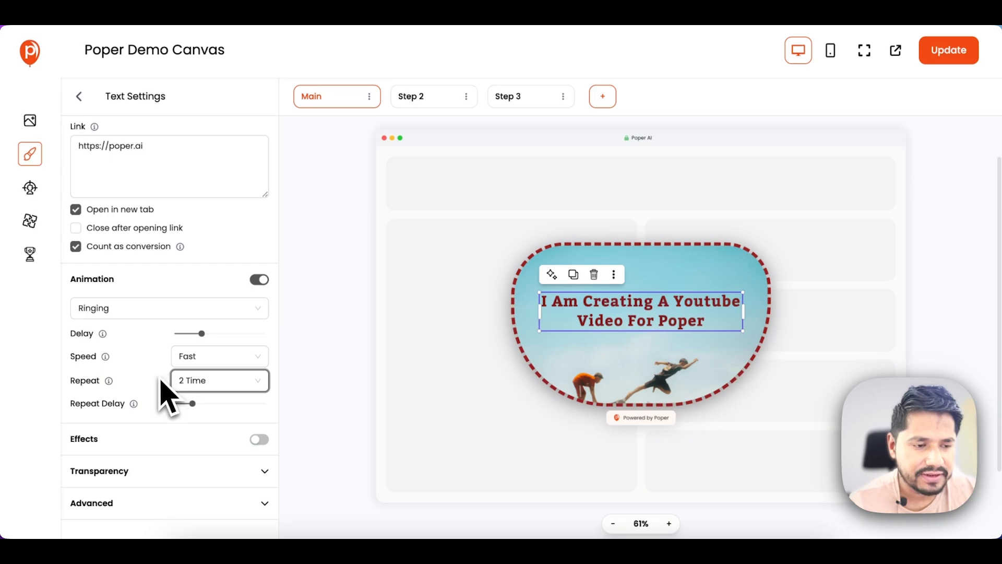
# Turn on text effects, try Reverb and Hollow with 0.1 px thickness, and apply Shadow
pyautogui.click(259, 439)
pyautogui.scroll(-3, 219, 428)
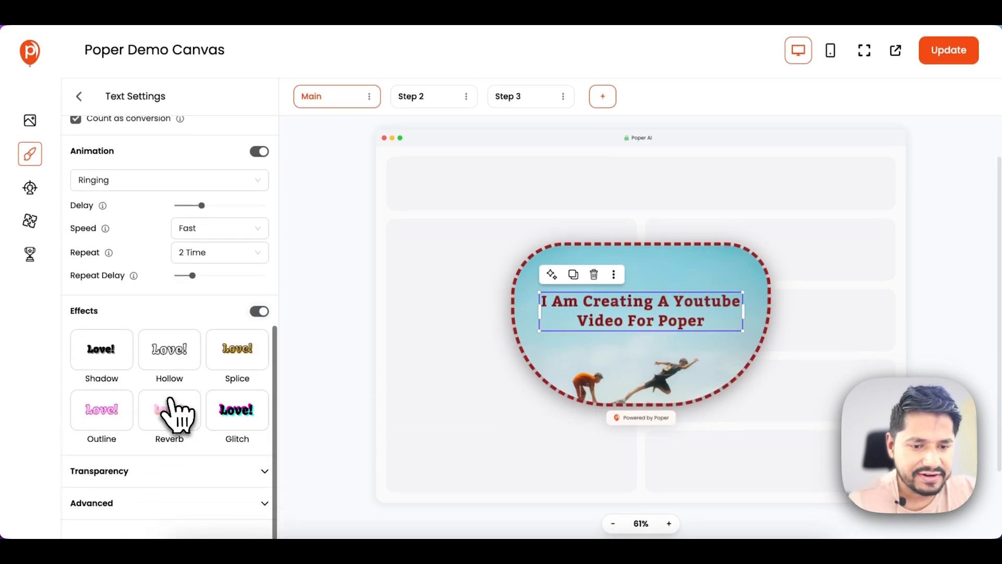
pyautogui.click(166, 418)
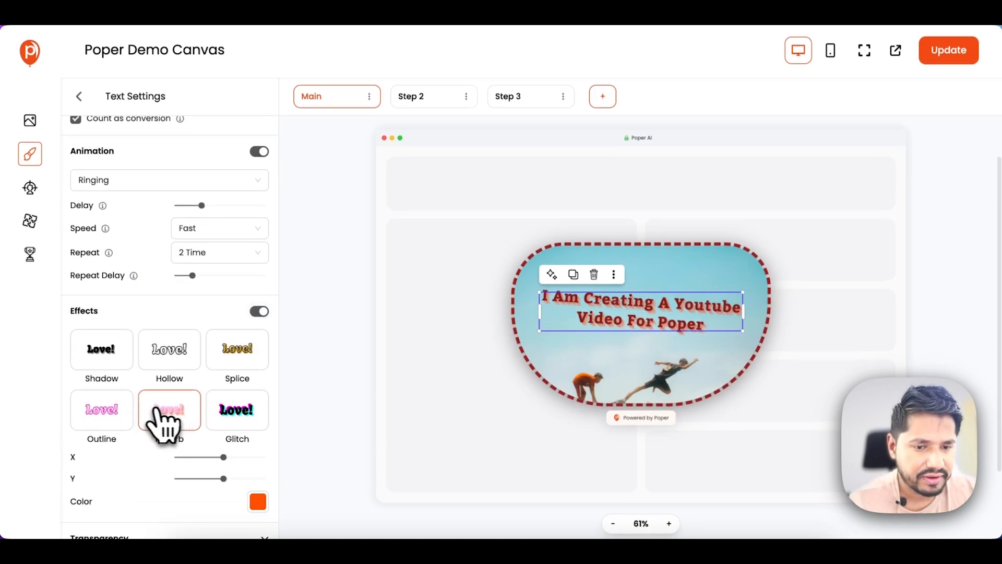
pyautogui.click(175, 363)
pyautogui.scroll(-1, 172, 366)
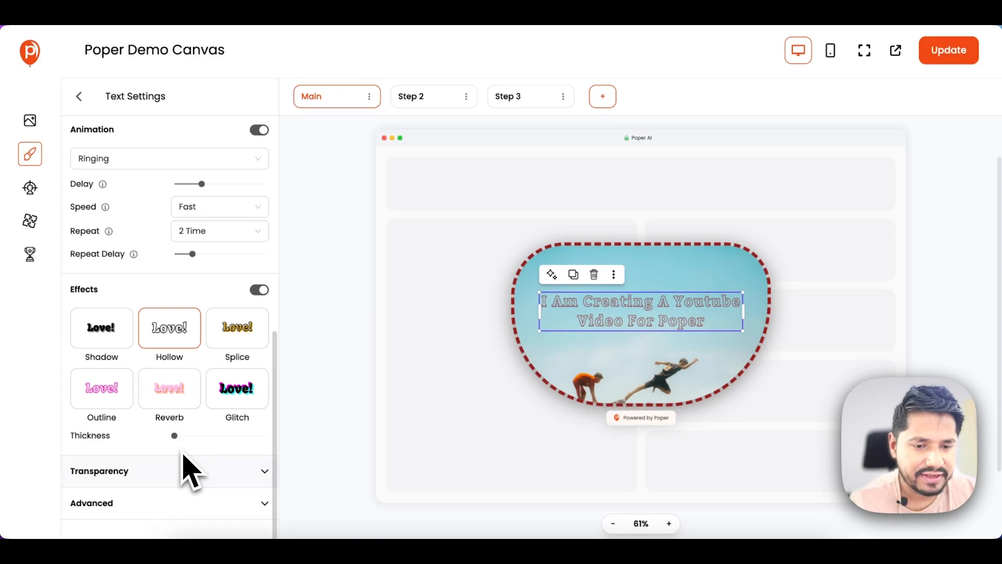
pyautogui.moveTo(175, 438)
pyautogui.mouseDown()
pyautogui.moveTo(192, 438)
pyautogui.moveTo(169, 441)
pyautogui.mouseUp()
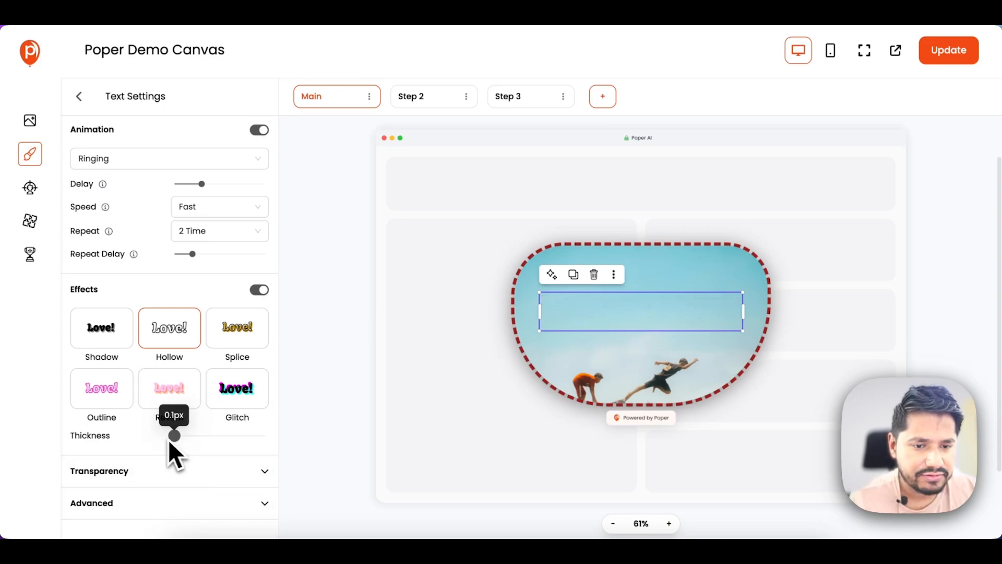
pyautogui.click(112, 341)
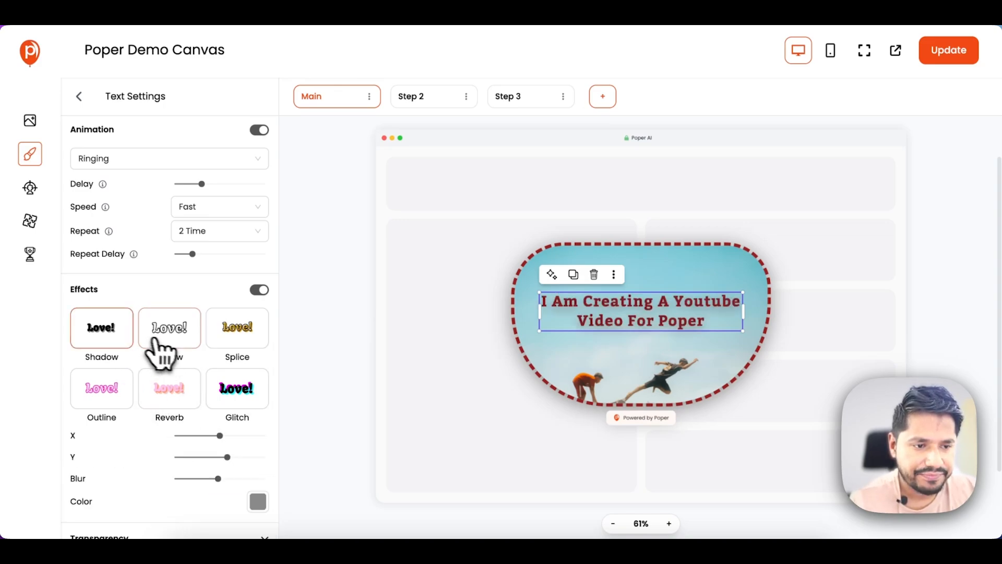
pyautogui.click(177, 342)
pyautogui.click(128, 342)
# Try out the text's transparency, keep it at the maximum, and show the advanced device display options
pyautogui.scroll(-3, 209, 339)
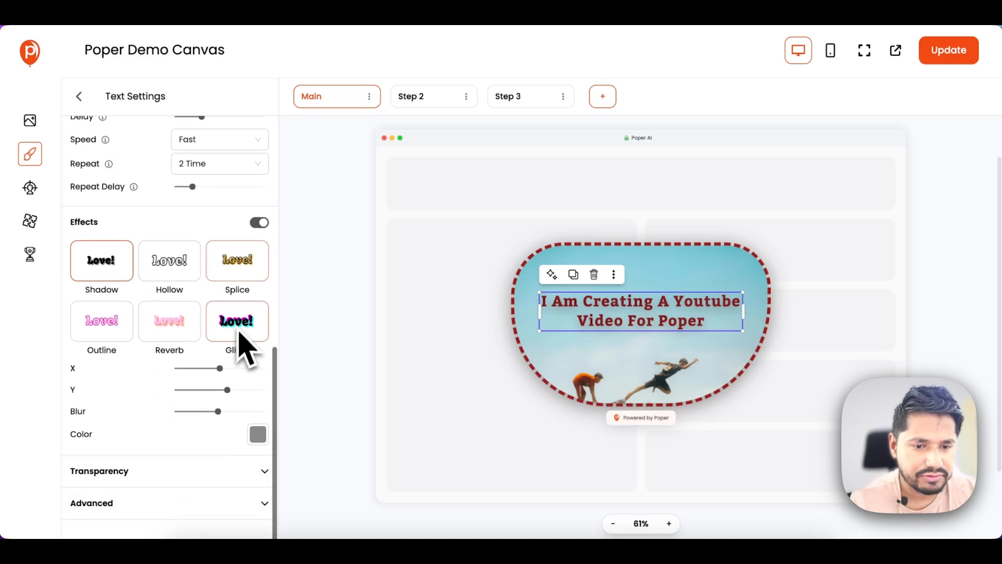
pyautogui.click(156, 476)
pyautogui.scroll(-1, 179, 421)
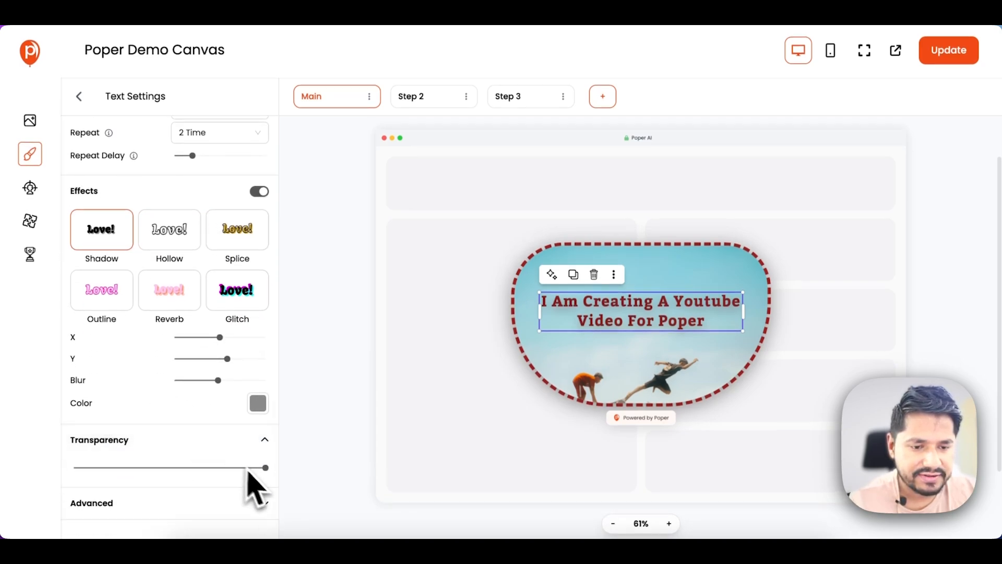
pyautogui.rightClick(263, 470)
pyautogui.click(245, 504)
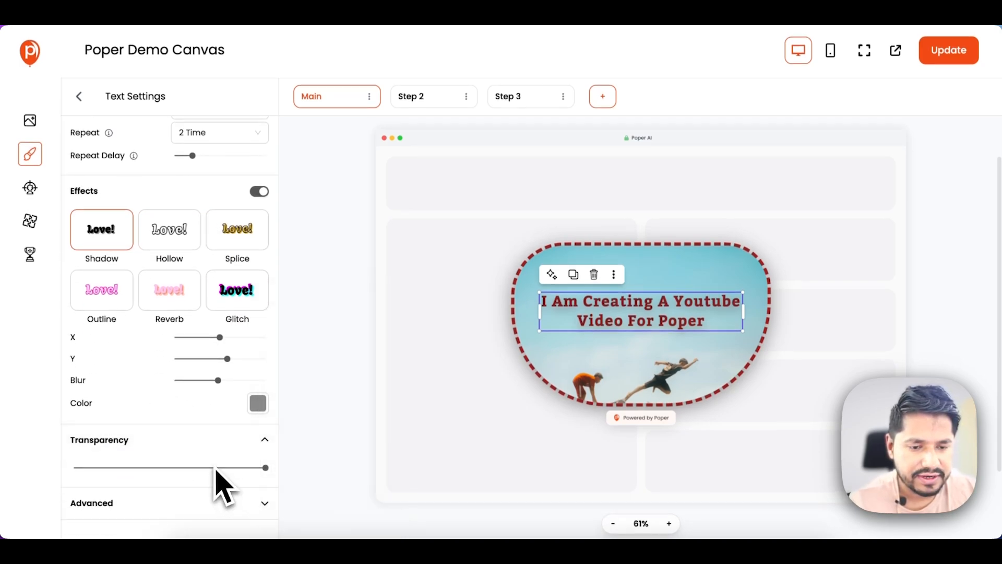
pyautogui.moveTo(215, 469); pyautogui.dragTo(263, 471)
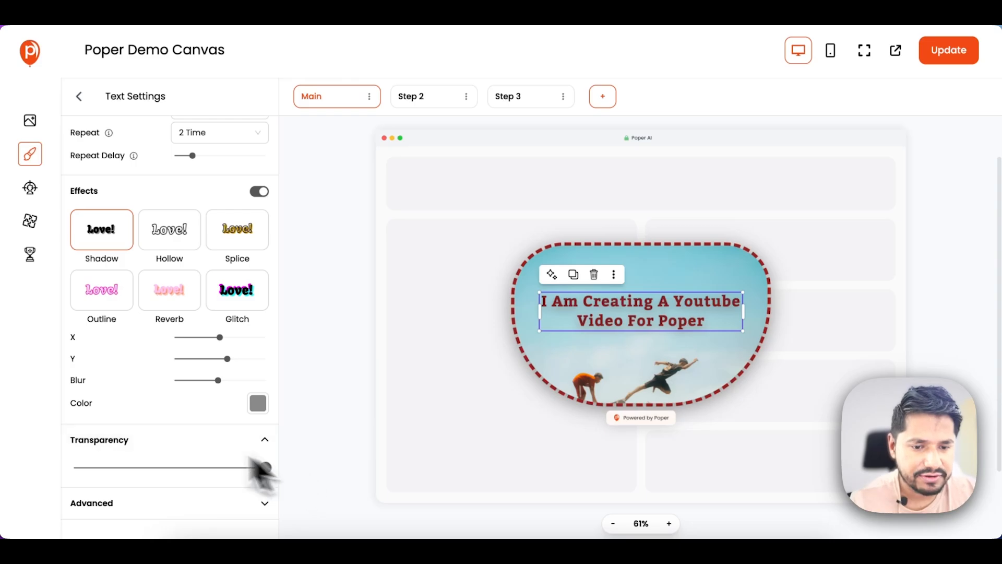
pyautogui.click(159, 499)
pyautogui.scroll(-1, 167, 480)
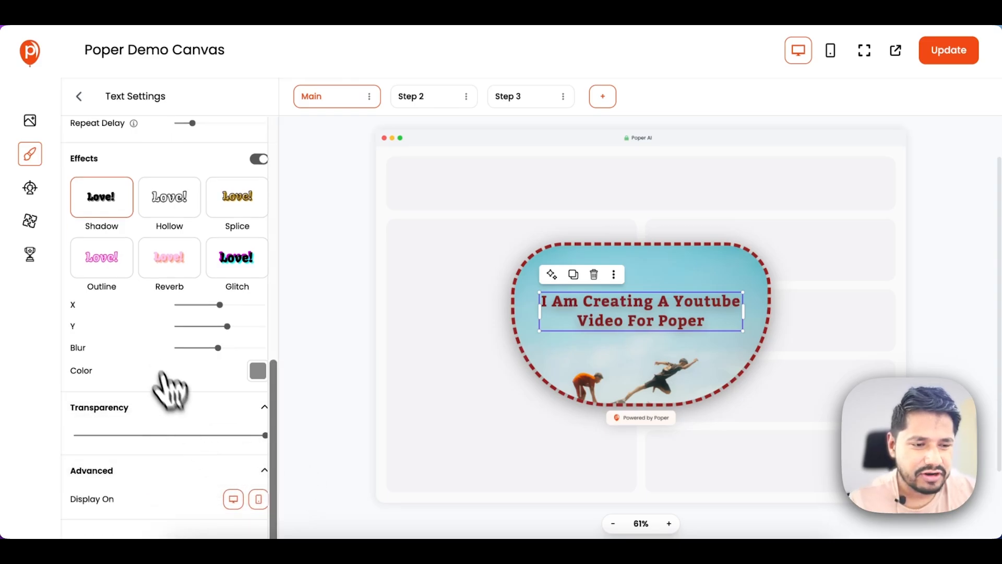
# Leave the text settings, add a button element to the popup and centre it below the text
pyautogui.scroll(10, 165, 379)
pyautogui.click(79, 97)
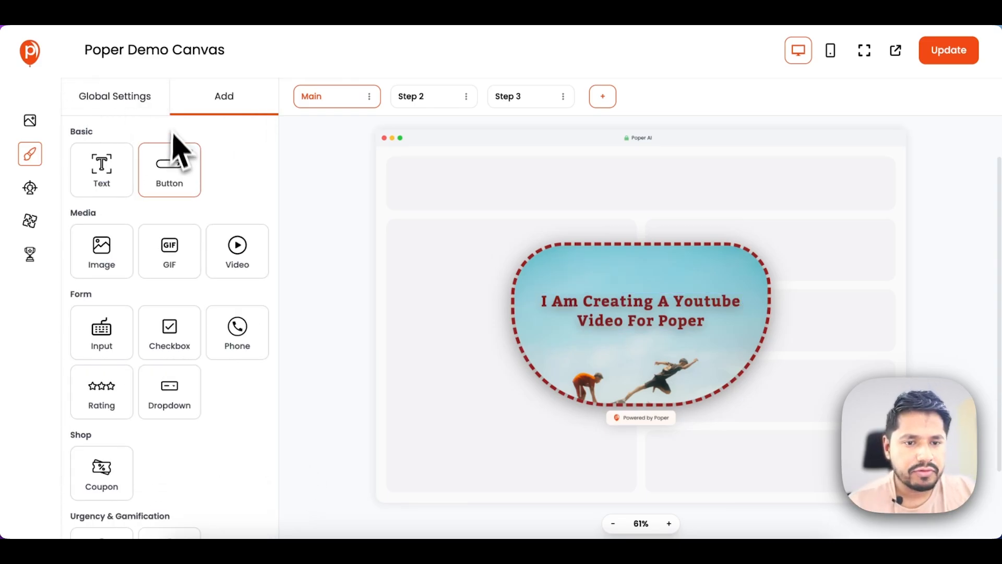
pyautogui.click(175, 190)
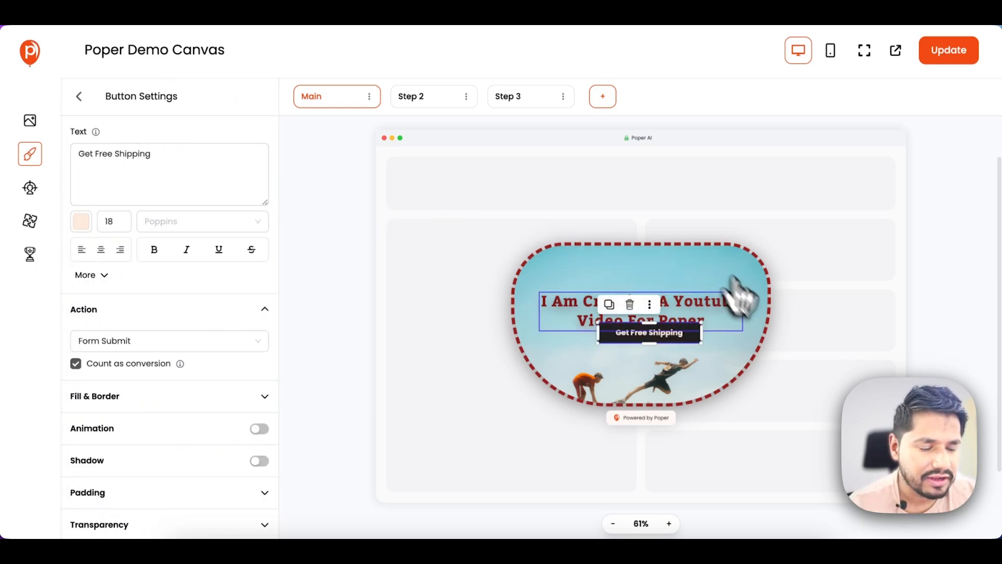
pyautogui.moveTo(674, 344); pyautogui.dragTo(667, 365)
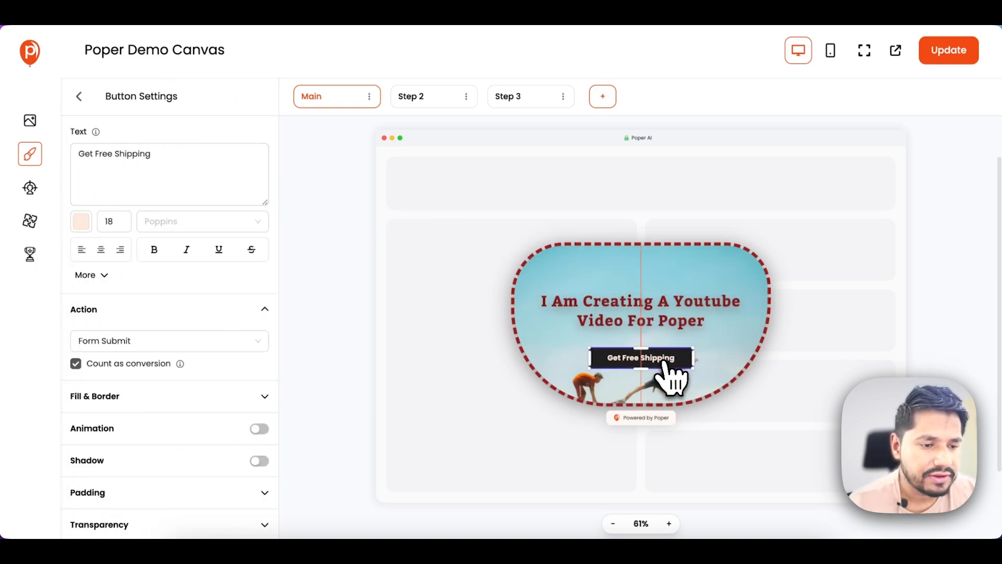
# Replace the button's text with "This is Button"
pyautogui.click(169, 166)
pyautogui.press('super+a')
pyautogui.write('This')
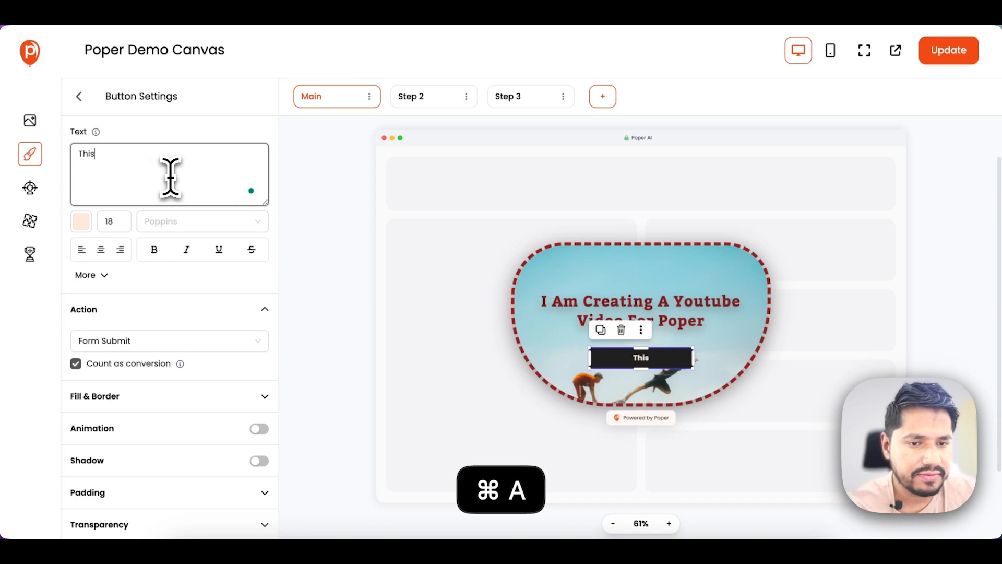
pyautogui.write(' is ')
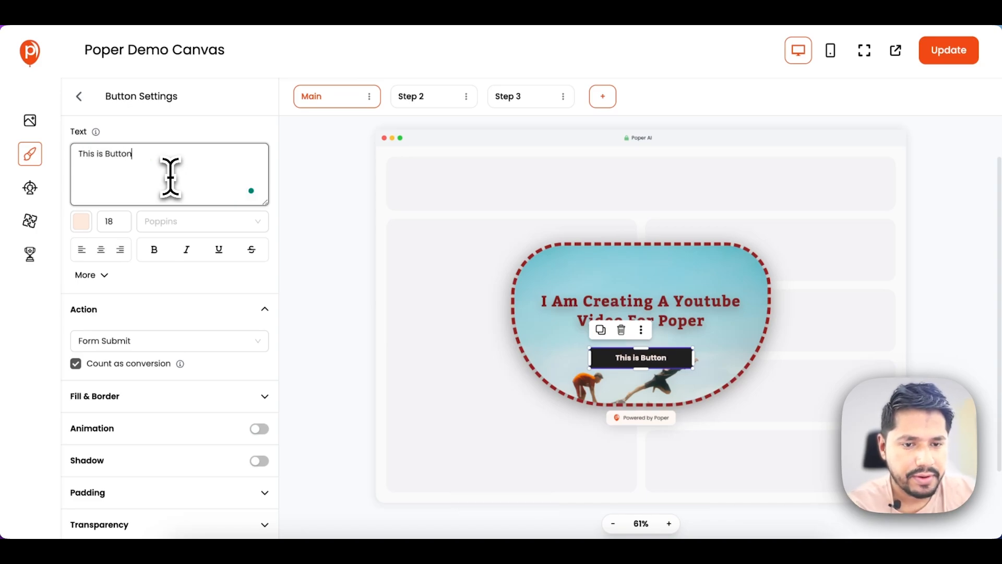
pyautogui.write('Button')
# Give the button's text the pale peach colour F4DFD4 and set its font size to 34
pyautogui.click(81, 221)
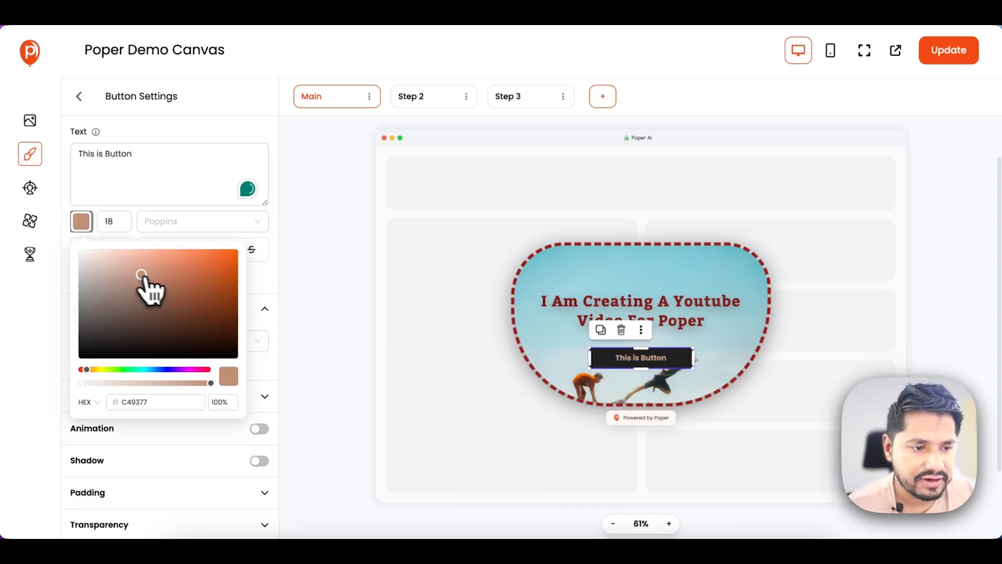
pyautogui.moveTo(142, 275); pyautogui.dragTo(101, 256)
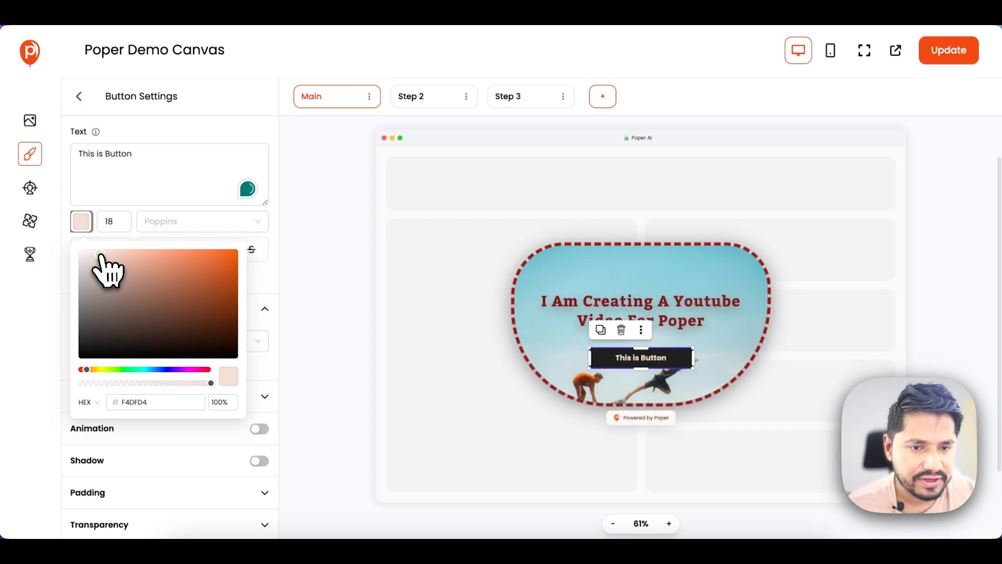
pyautogui.click(115, 223)
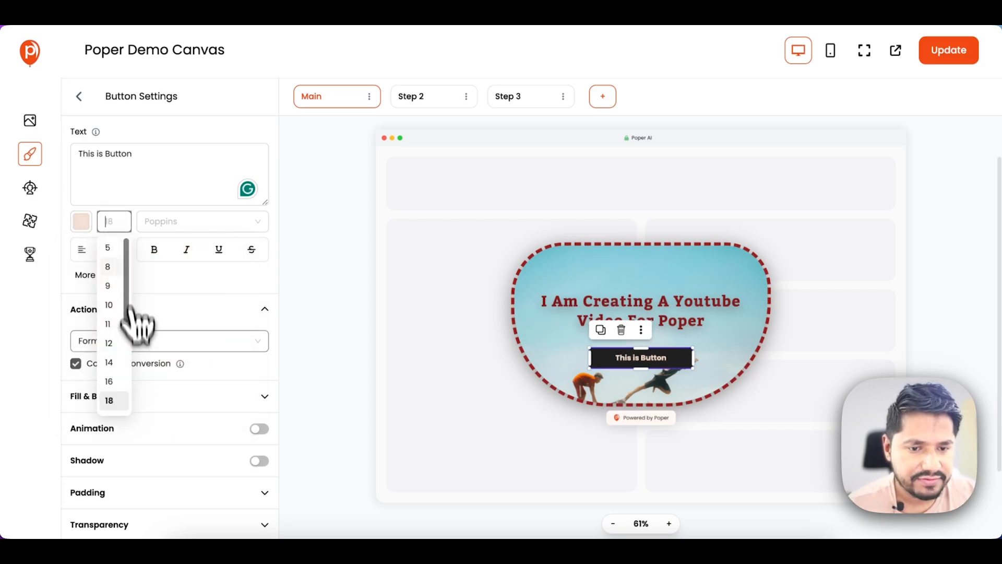
pyautogui.scroll(-2, 122, 340)
pyautogui.click(118, 350)
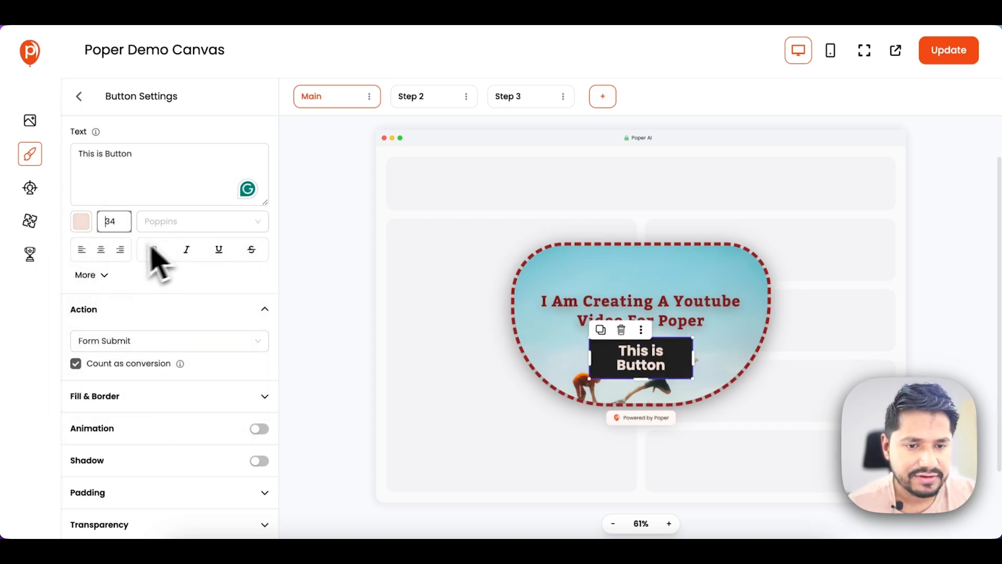
# Look at the available fonts without changing the font, and widen the button so its text fits on one line
pyautogui.click(199, 221)
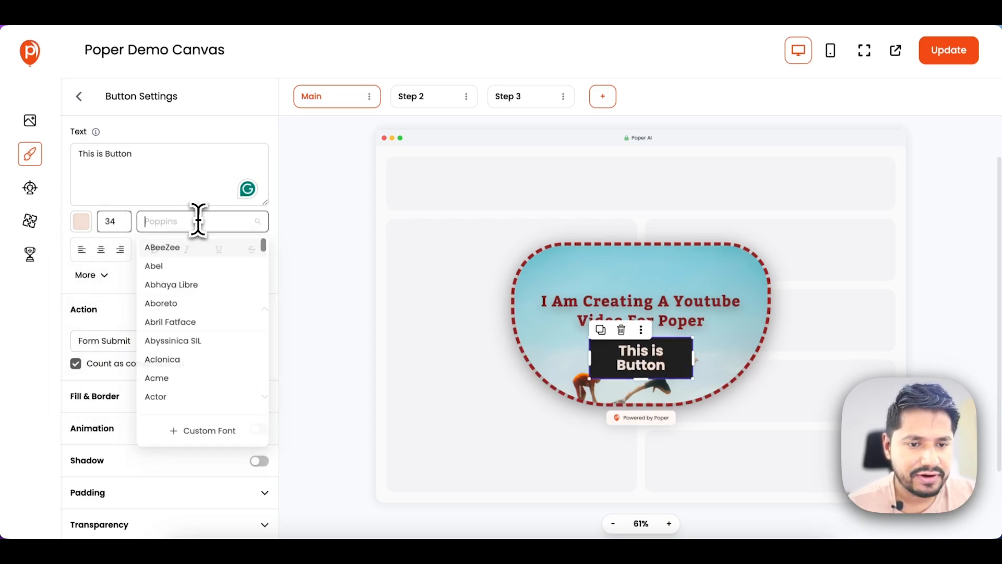
pyautogui.click(127, 283)
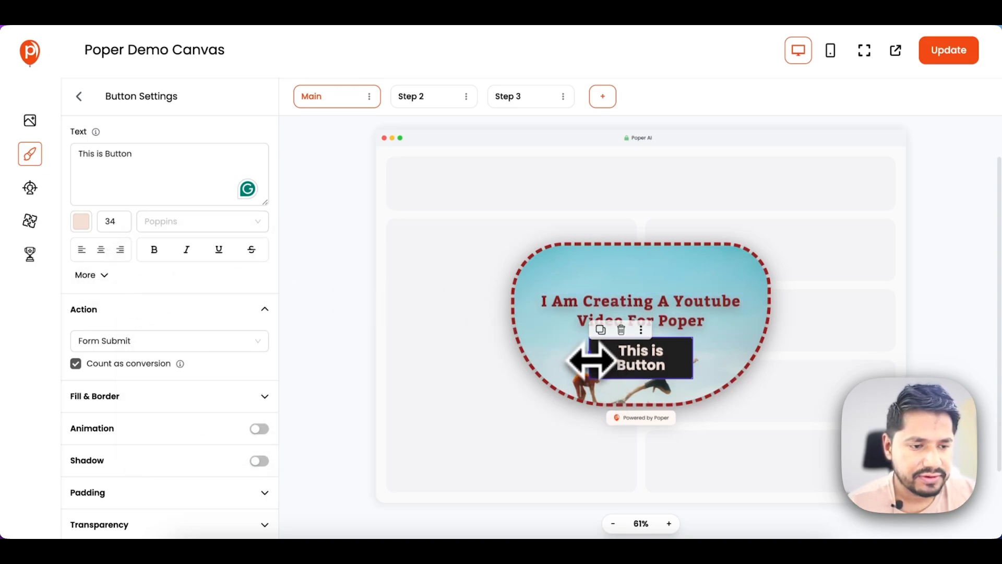
pyautogui.moveTo(587, 355); pyautogui.dragTo(624, 361)
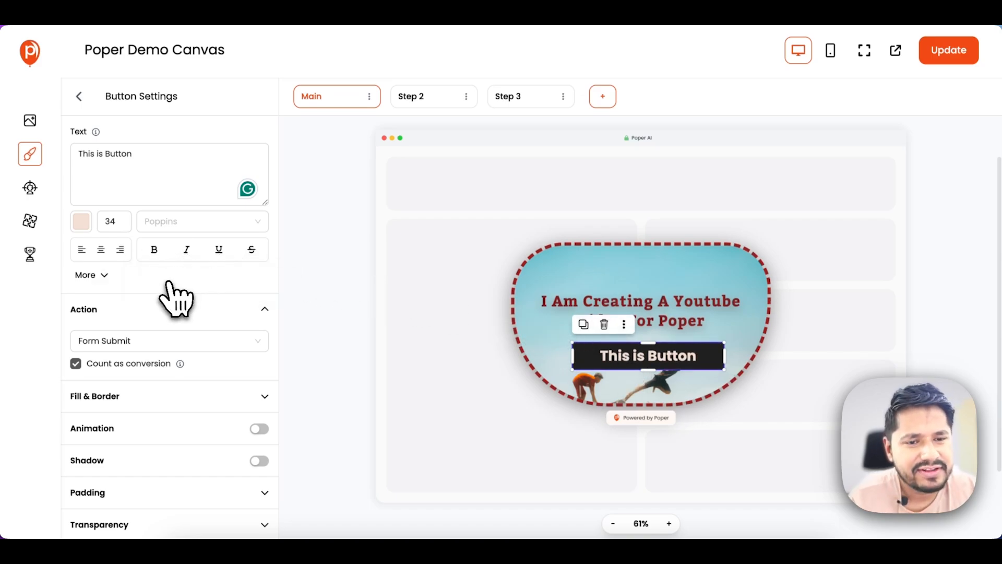
# Show the additional text options, set the button's action to Go To Step with Step 2, and count it as a conversion
pyautogui.click(107, 278)
pyautogui.scroll(-1, 178, 293)
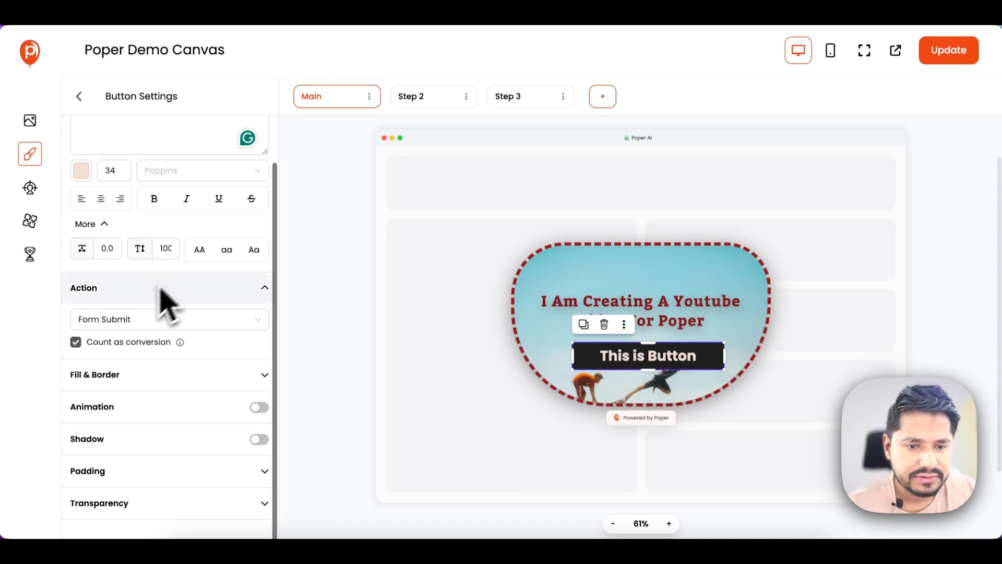
pyautogui.click(152, 326)
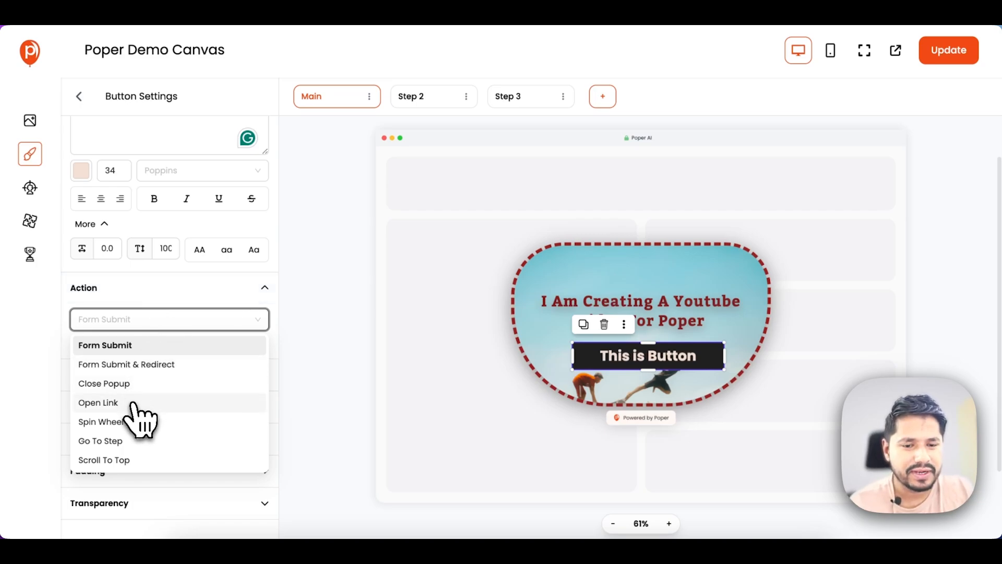
pyautogui.click(125, 443)
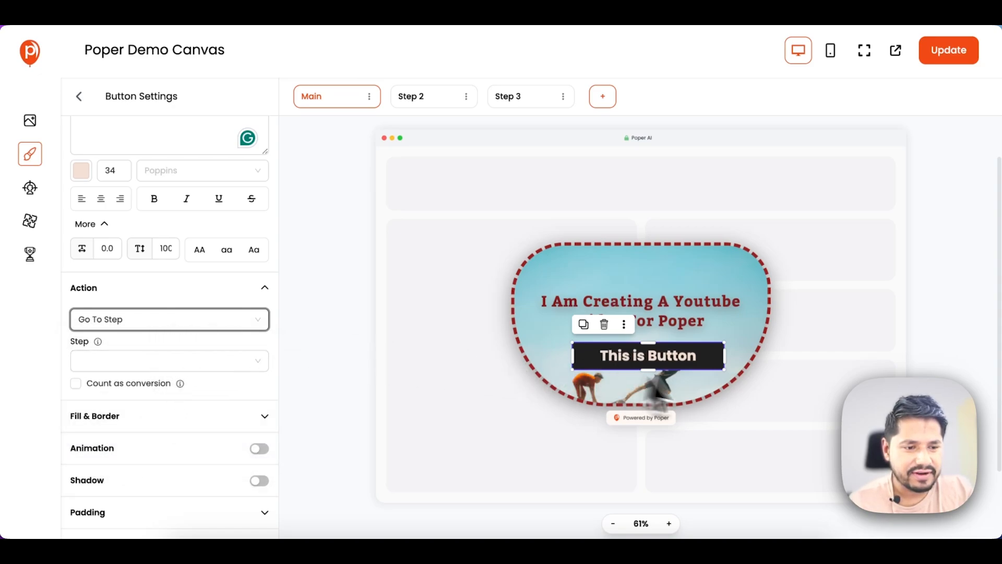
pyautogui.click(209, 360)
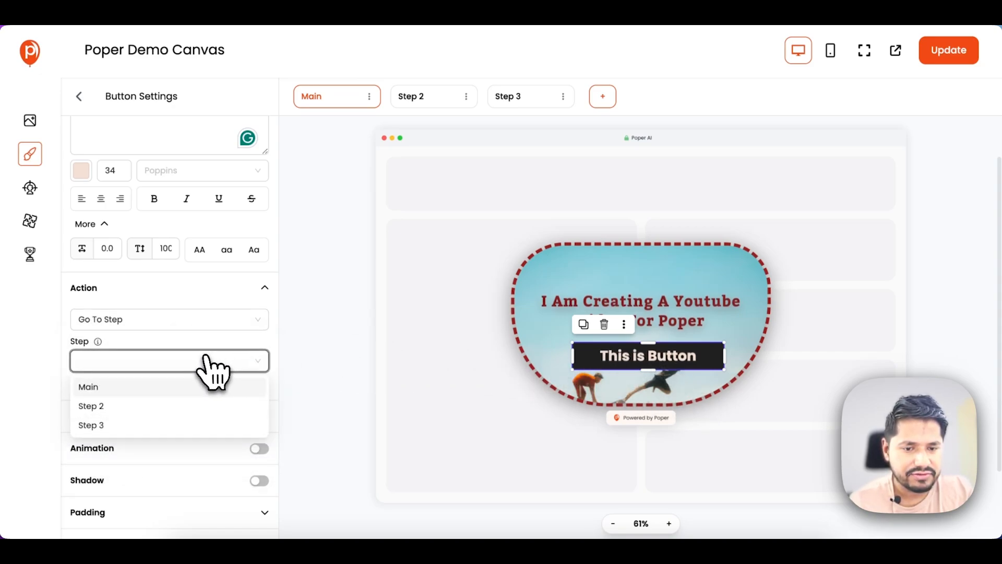
pyautogui.click(141, 406)
pyautogui.scroll(-1, 242, 335)
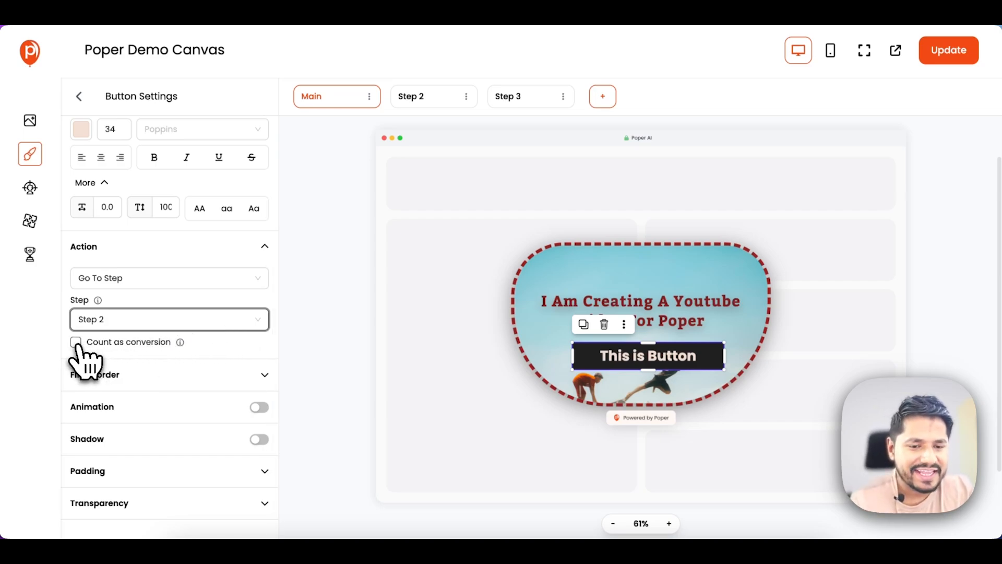
# Round the button's corners to 44 px and set its background to the dark red 830C0C
pyautogui.click(140, 373)
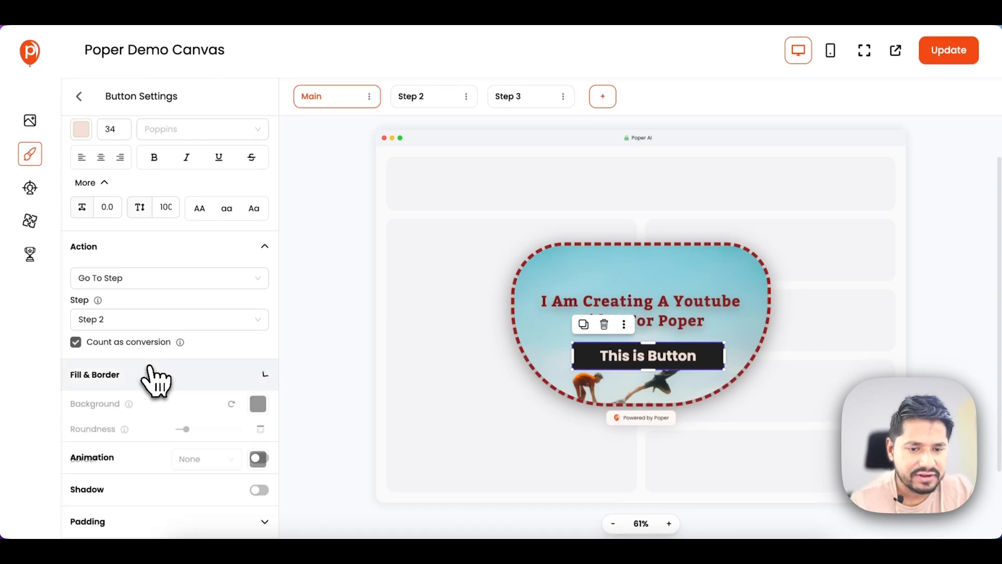
pyautogui.scroll(-2, 215, 363)
pyautogui.moveTo(192, 341); pyautogui.dragTo(236, 341)
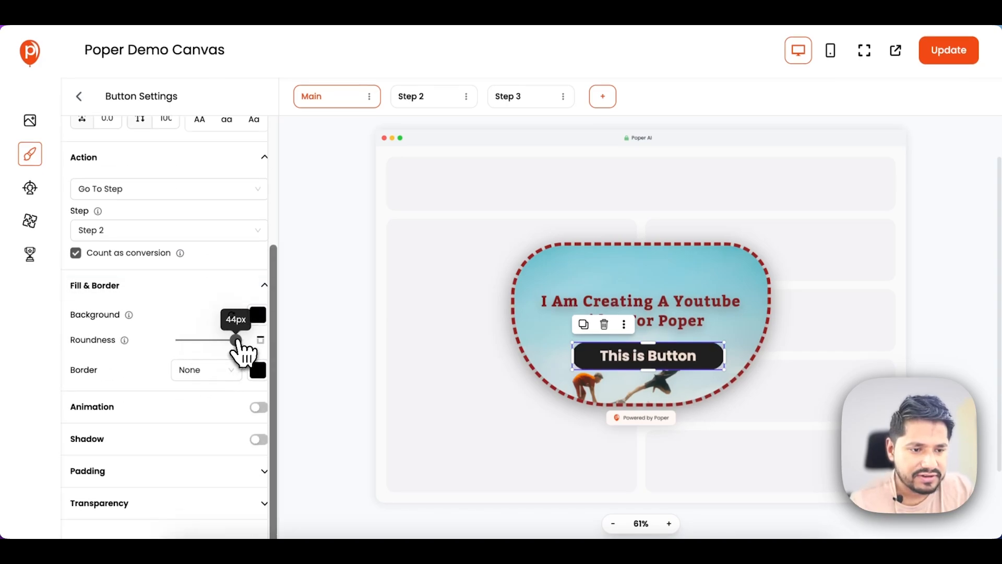
pyautogui.click(258, 315)
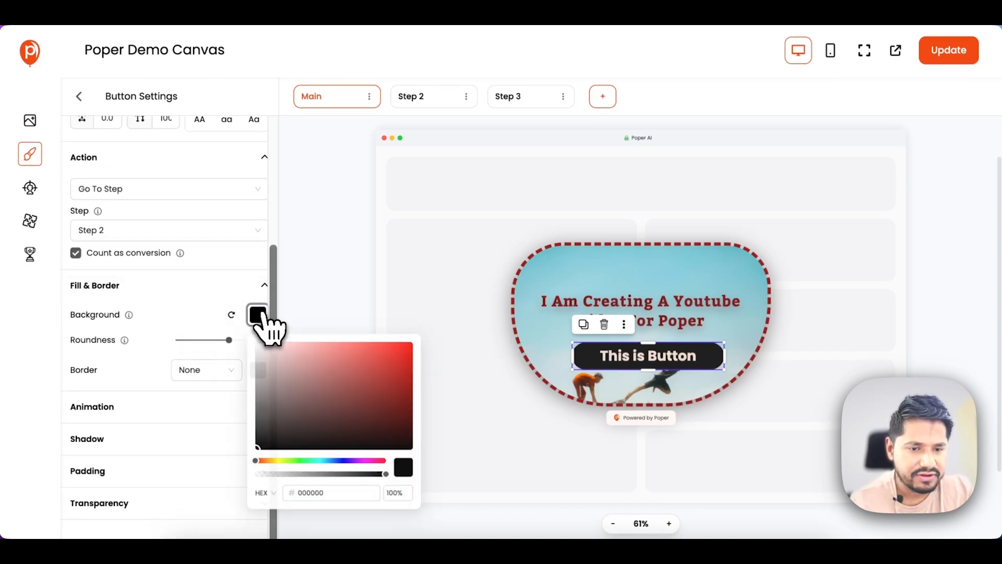
pyautogui.click(335, 362)
pyautogui.moveTo(335, 361); pyautogui.dragTo(400, 397)
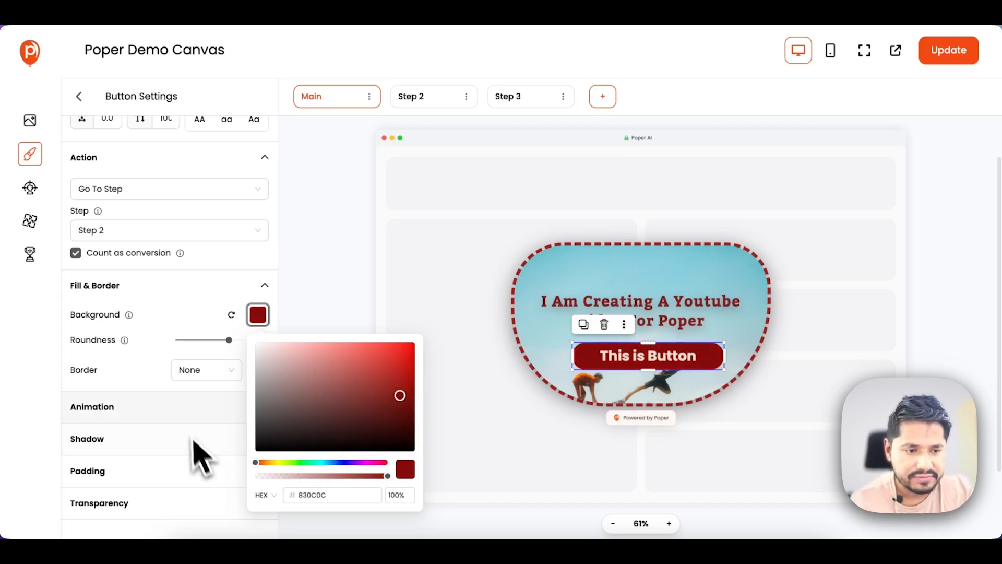
# Turn on the button's Flash animation and its shadow, keeping the default settings
pyautogui.click(136, 398)
pyautogui.click(149, 407)
pyautogui.scroll(-3, 162, 434)
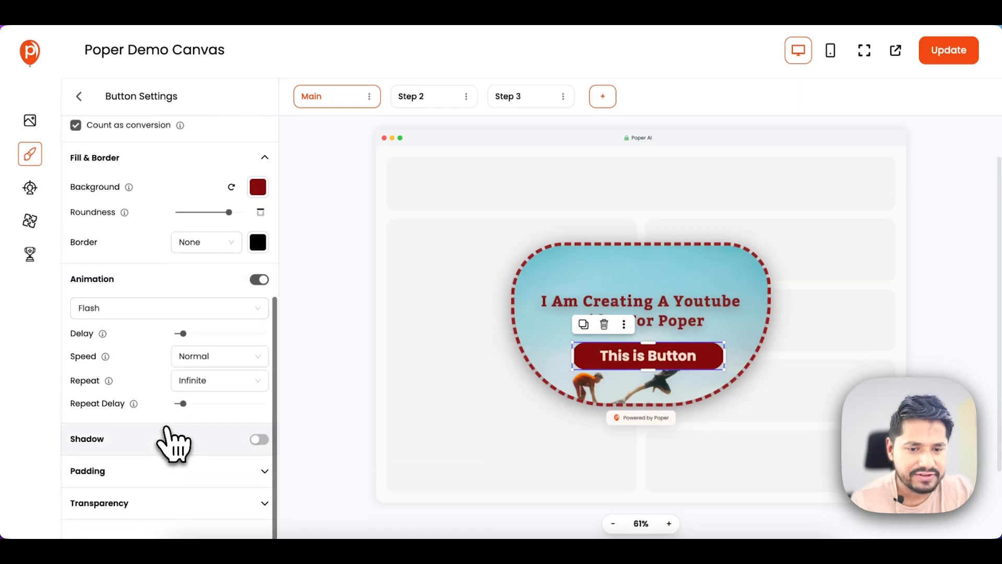
pyautogui.click(157, 444)
pyautogui.scroll(-2, 156, 460)
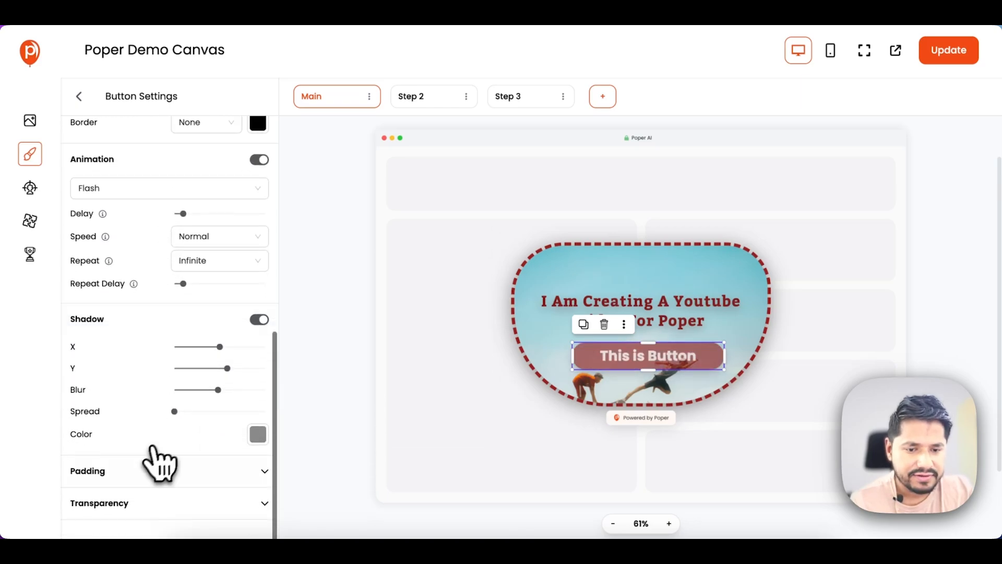
# Increase the button's padding to about 34 px
pyautogui.click(125, 473)
pyautogui.scroll(-1, 125, 478)
pyautogui.moveTo(130, 468); pyautogui.dragTo(208, 466)
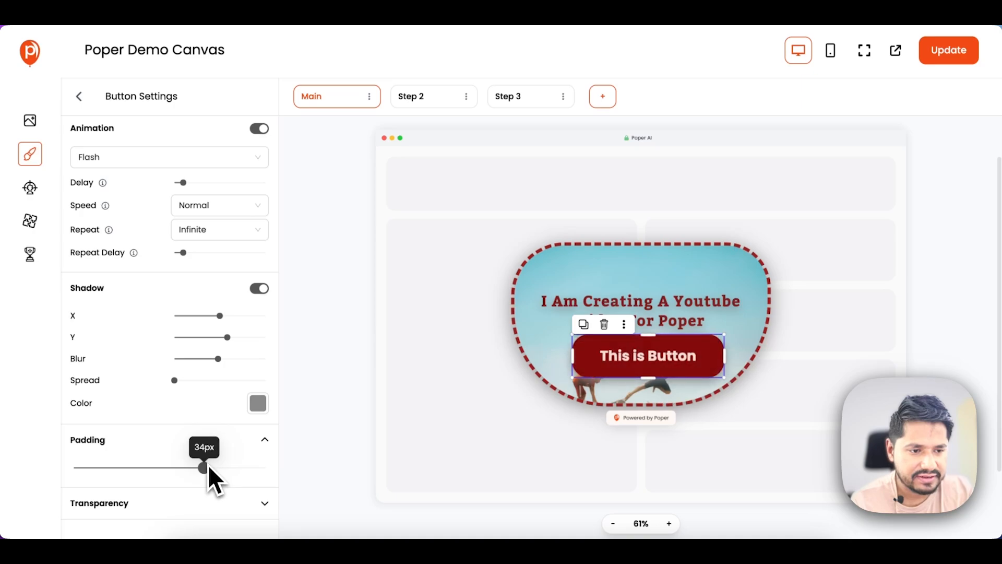
# Turn off the button's animation, centre the button below the heading and make it slightly smaller
pyautogui.scroll(3, 188, 431)
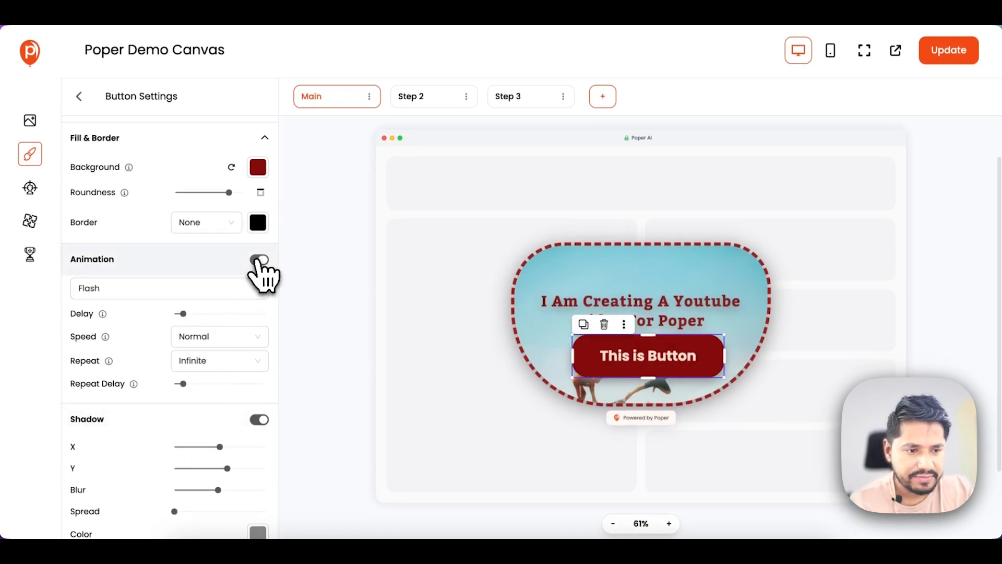
pyautogui.click(258, 260)
pyautogui.moveTo(639, 360); pyautogui.dragTo(637, 365)
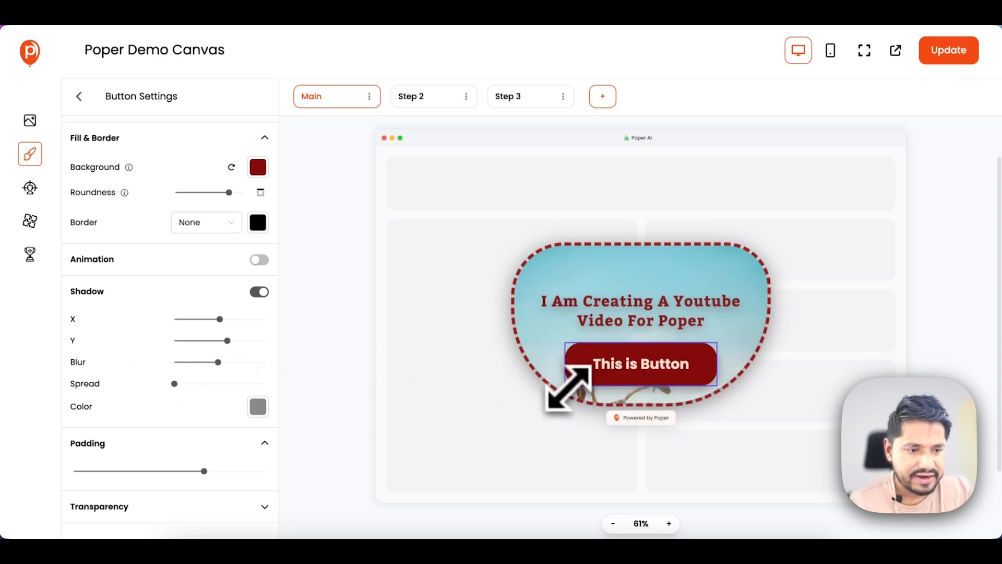
pyautogui.moveTo(568, 388); pyautogui.dragTo(607, 364)
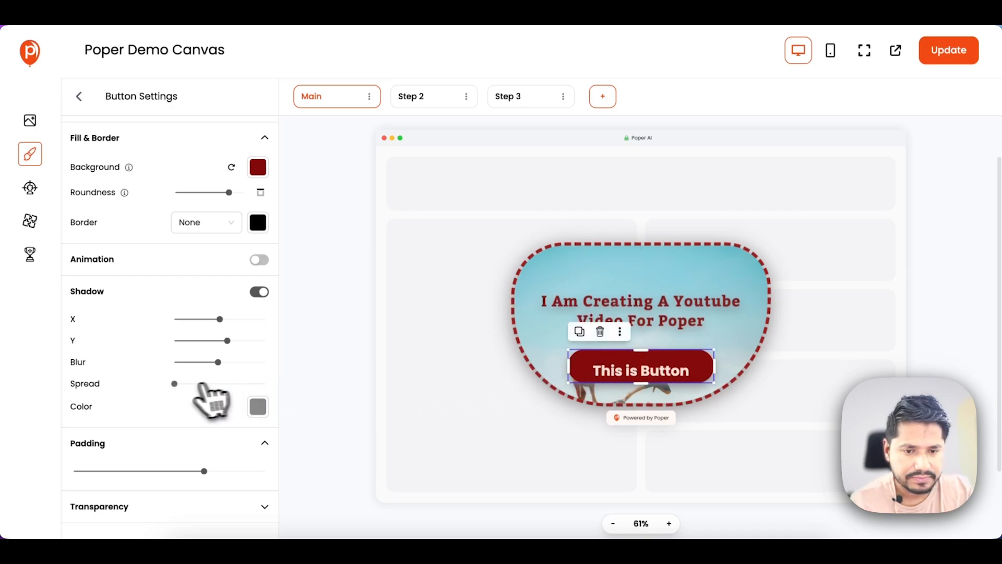
# Show the button's transparency setting, review its settings from the beginning, and open the popup preview
pyautogui.click(166, 505)
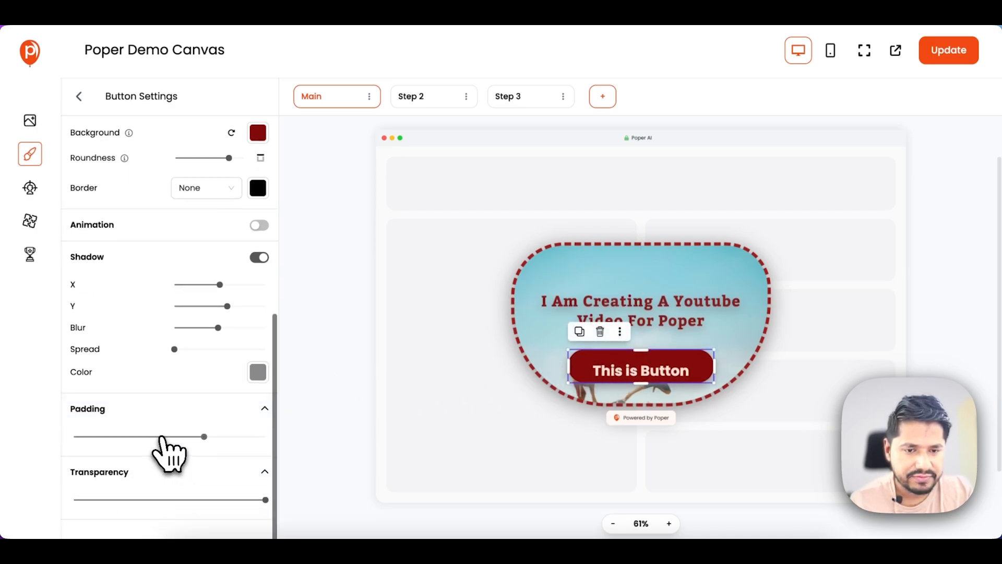
pyautogui.scroll(4, 167, 453)
pyautogui.scroll(3, 167, 453)
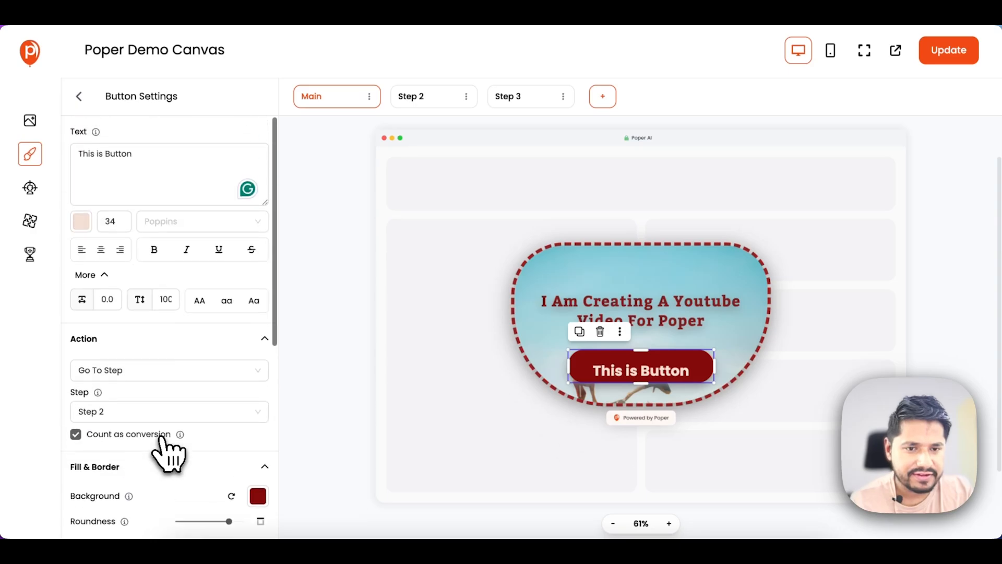
pyautogui.click(896, 52)
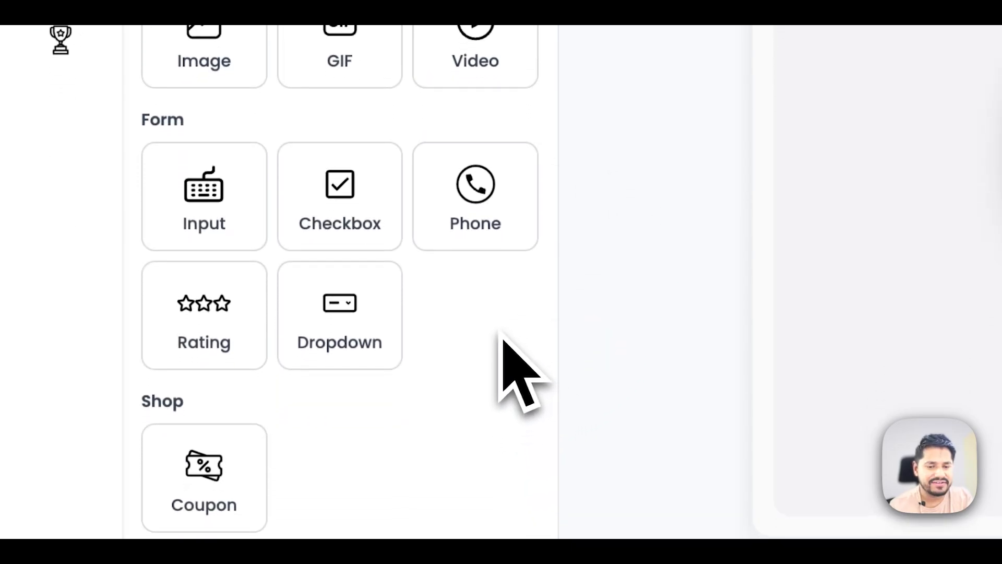
# Look through the popup elements available in the Form, Shop, Urgency & Gamification and Advanced groups
pyautogui.scroll(-6, 509, 402)
pyautogui.scroll(-2, 501, 334)
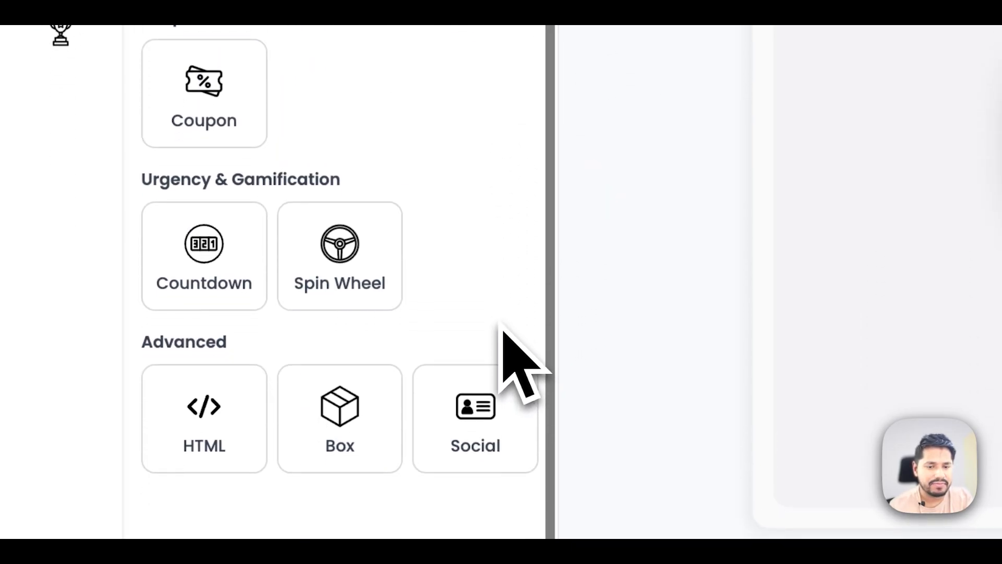
pyautogui.scroll(2, 459, 269)
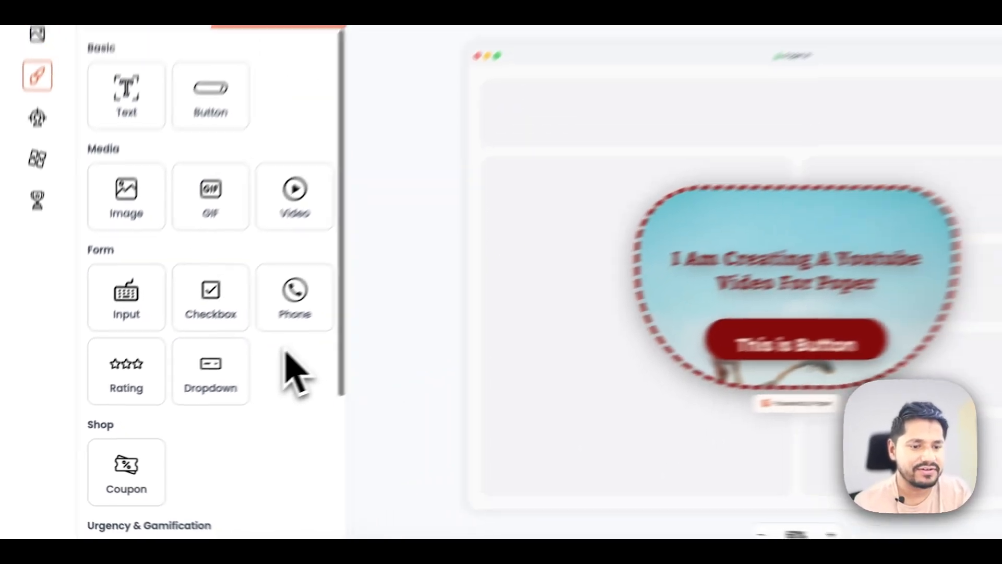